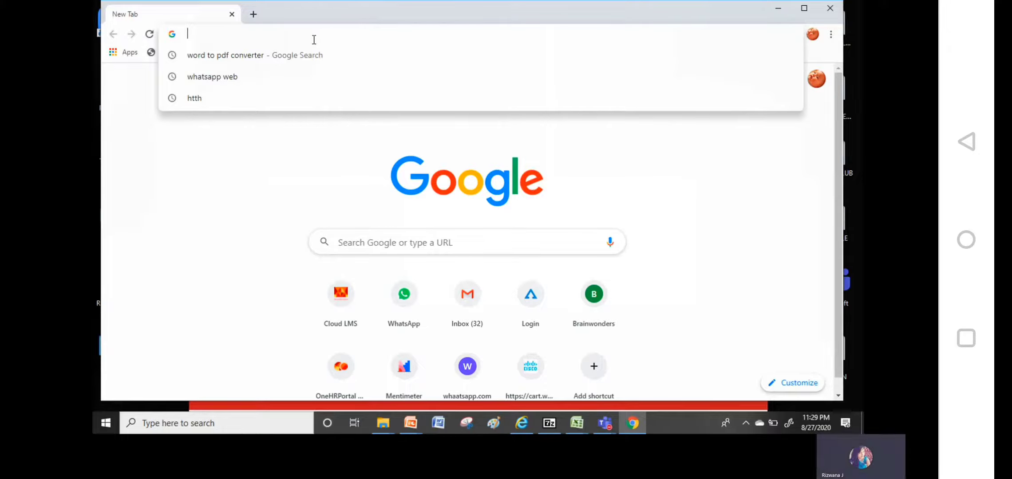
Go to the Cloud LMS site at abclearning.adityabirlacapital.com
text(hhttps)
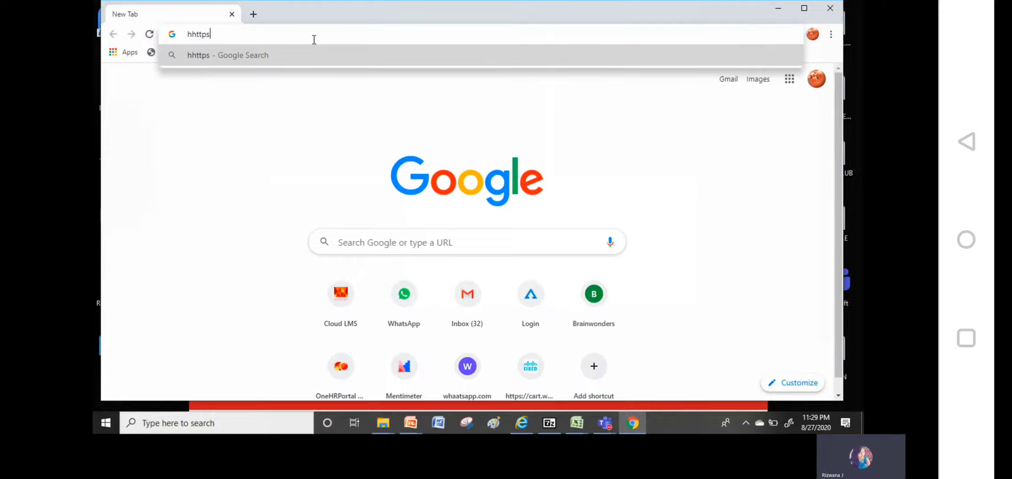
text(://)
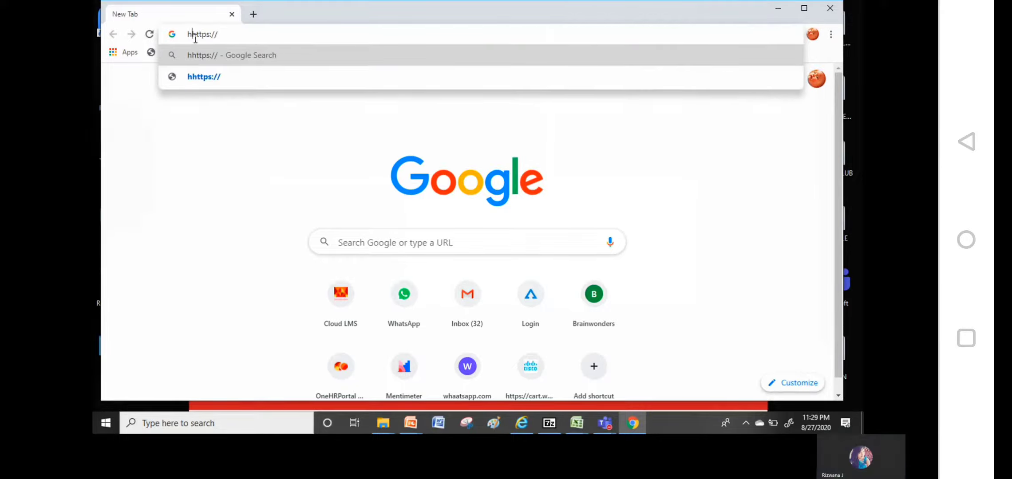
key(BackSpace)
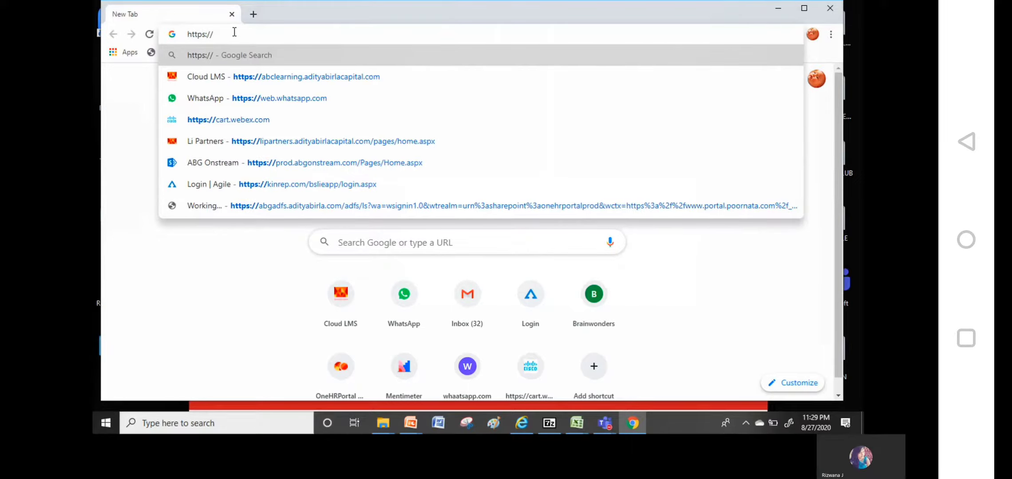
text(abc)
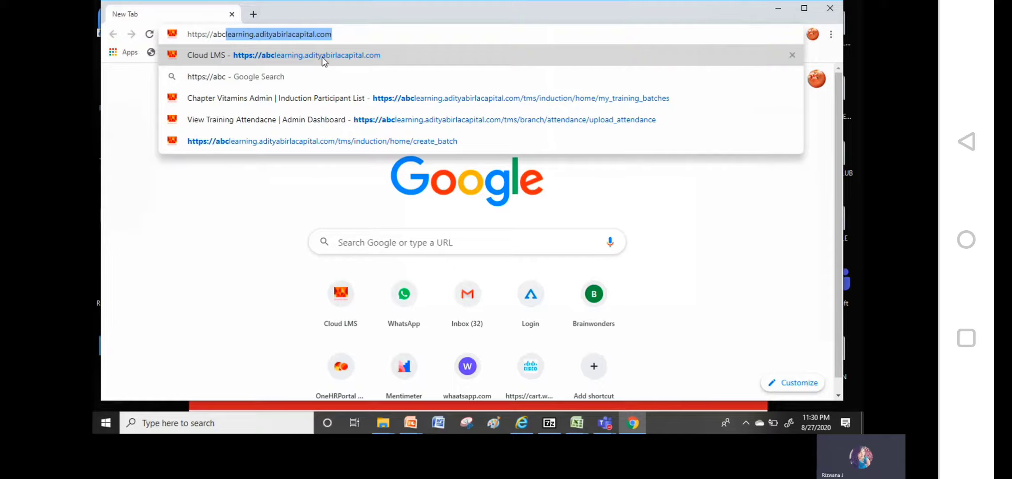
key(Return)
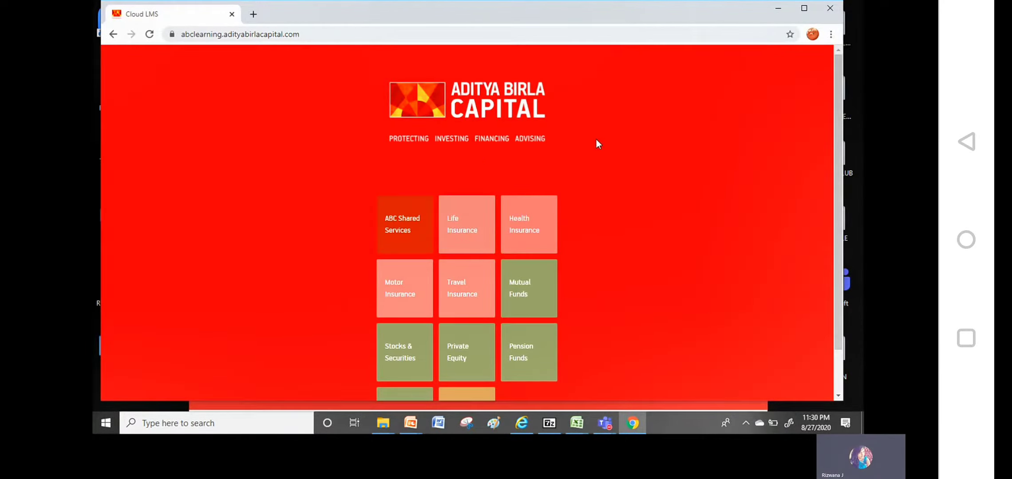
Sign in through the Life Insurance ABSLI Employees / Advisors login with the account username and password
click(452, 230)
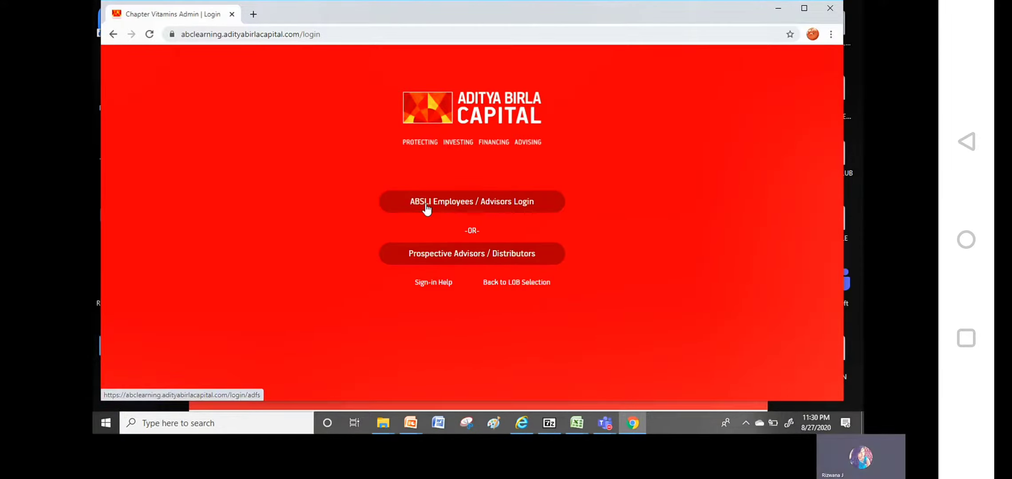
click(427, 207)
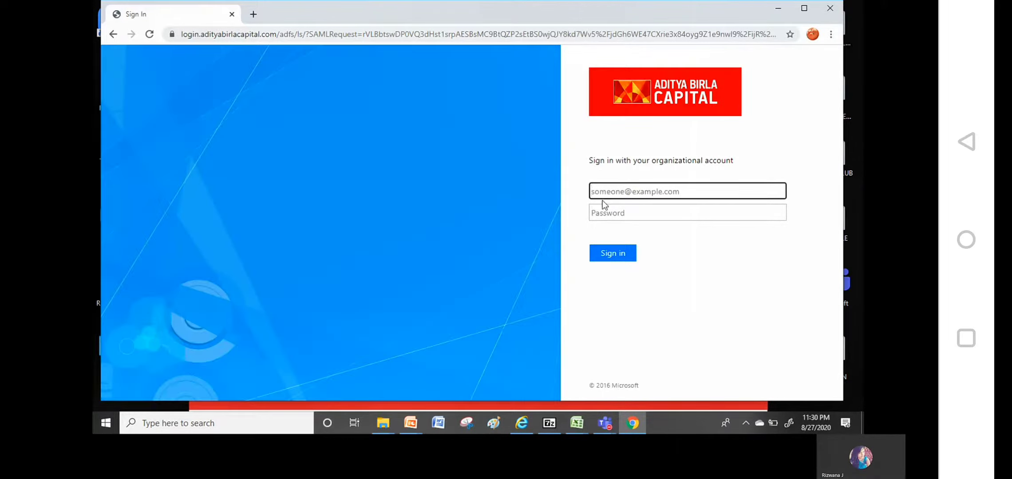
text(bs)
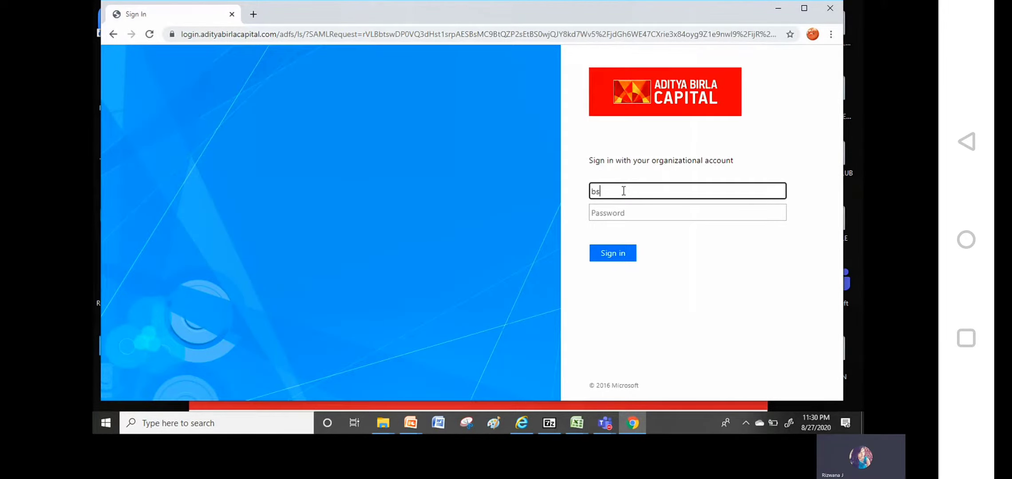
text(li\in2)
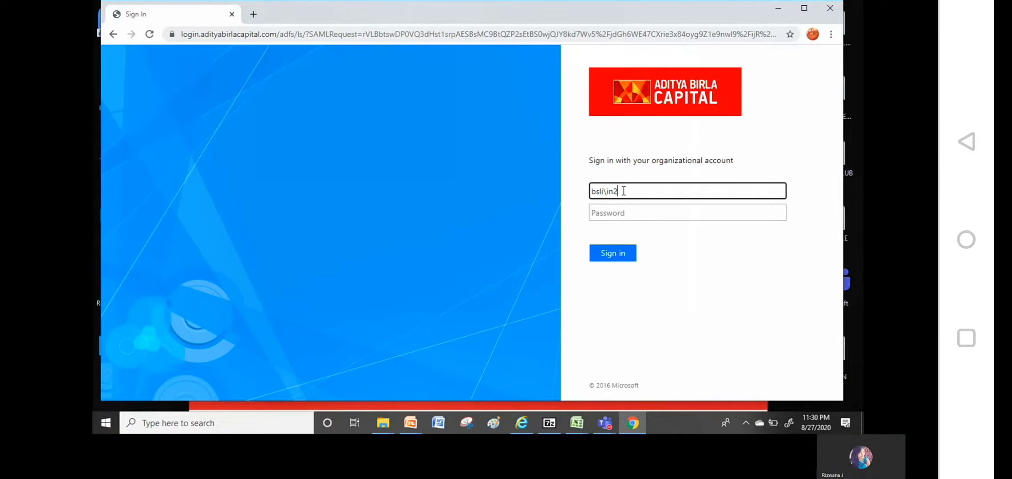
text(83056)
key(Tab)
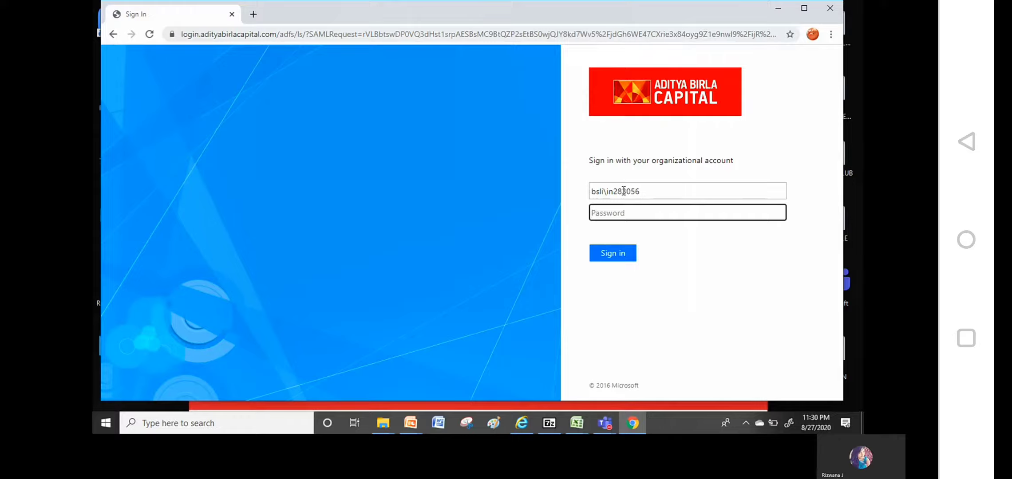
text(**********)
key(Return)
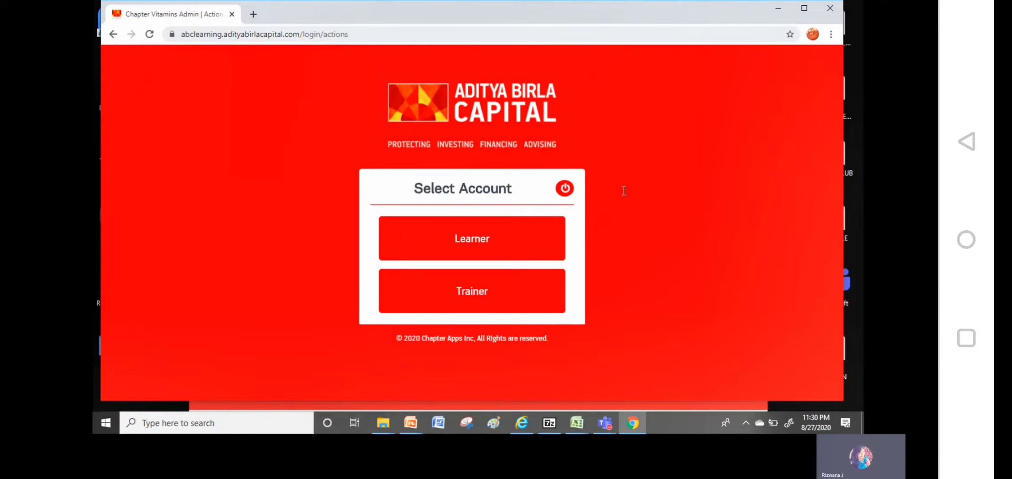
Enter in the Trainer role and open Create New Batch under My Training
click(486, 291)
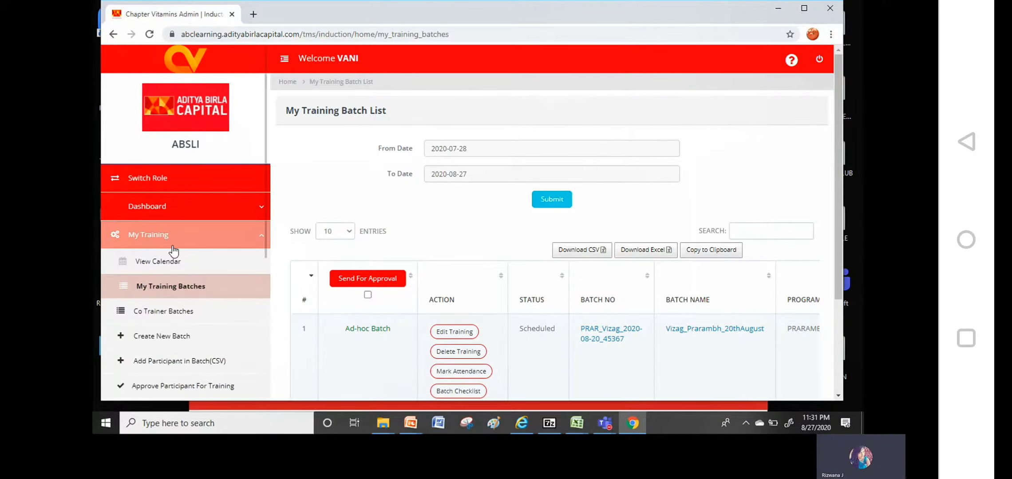
click(260, 236)
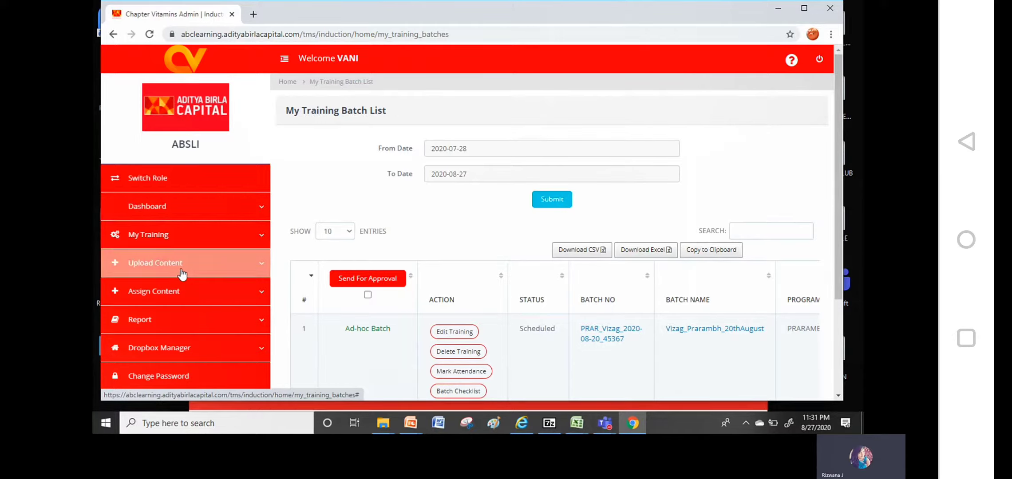
click(230, 245)
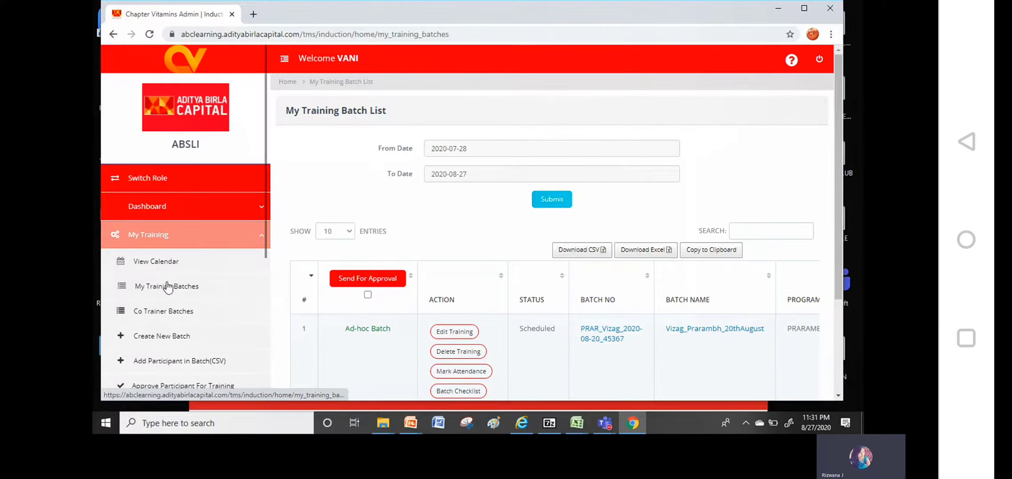
click(174, 341)
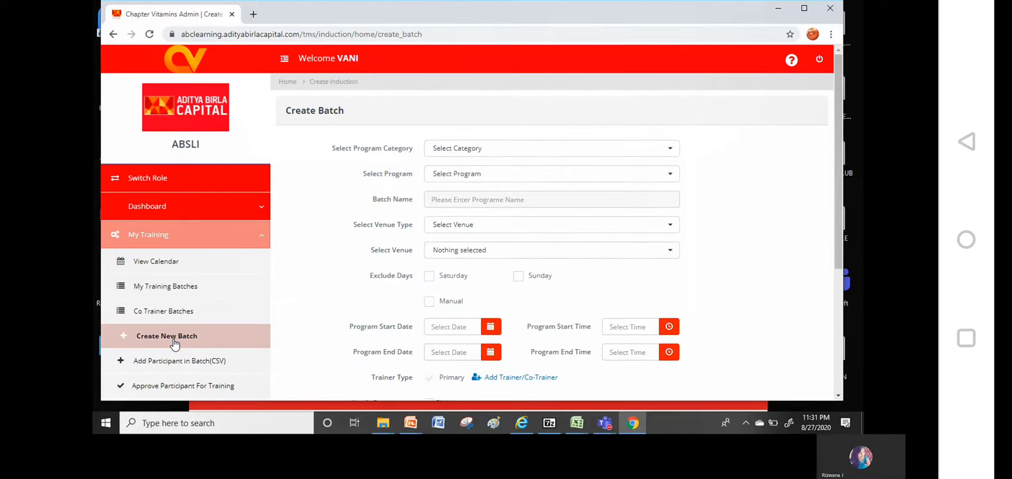
click(527, 151)
Set program category Architecture and program PRARAMBH [ULIP]
click(468, 213)
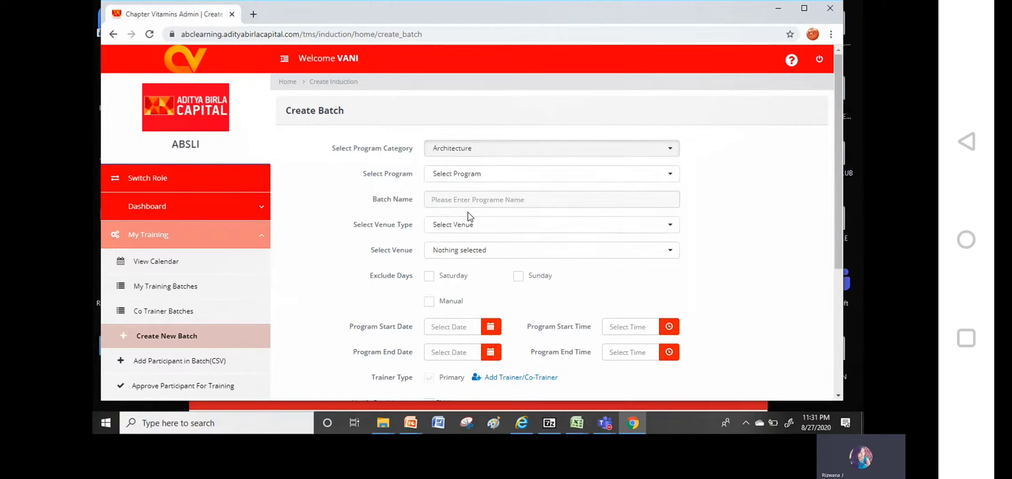
click(490, 178)
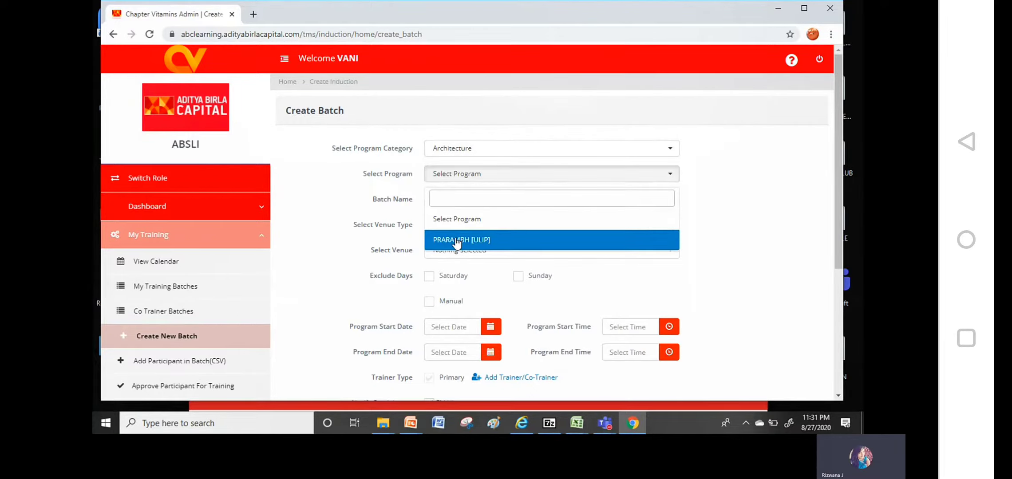
click(457, 239)
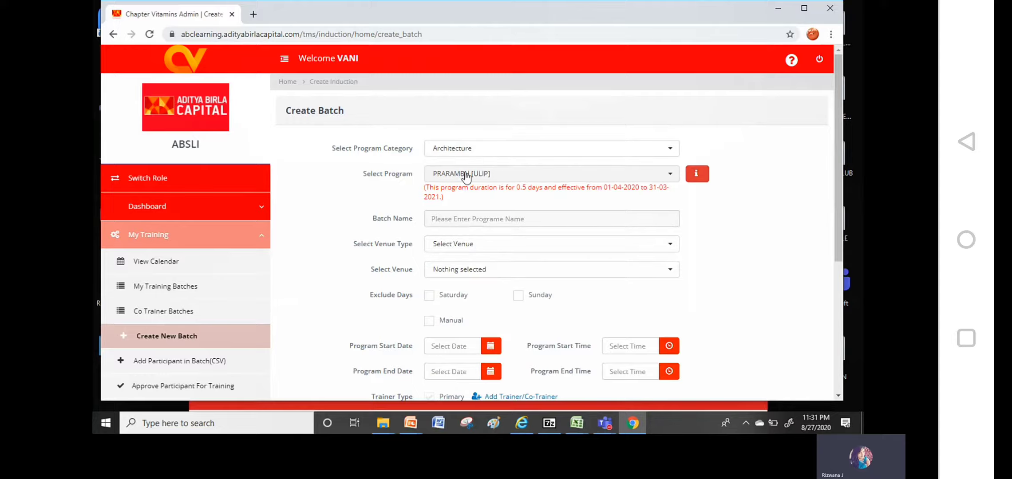
Name the batch Vizianagaram_Prarambh_21stAugust2020 and set the venue type to Virtual
click(475, 224)
text(V)
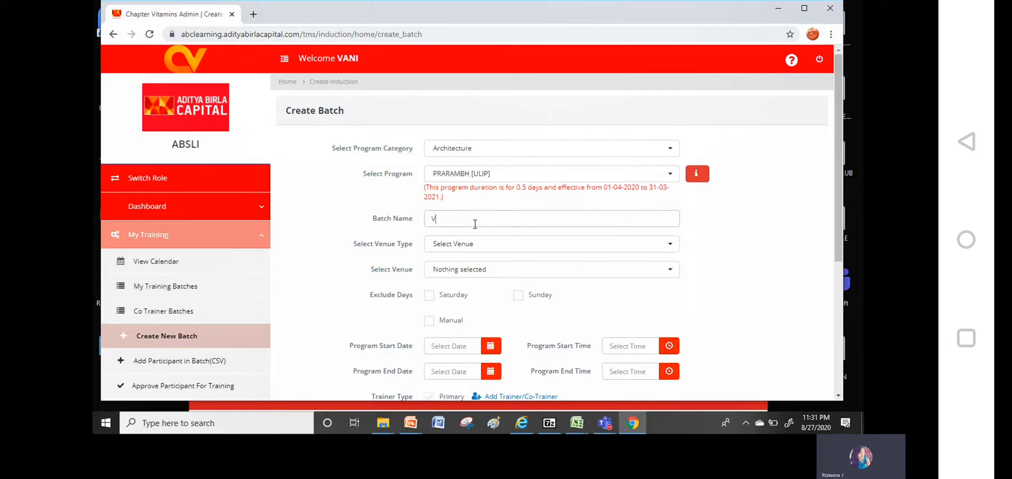
text(izianagaram)
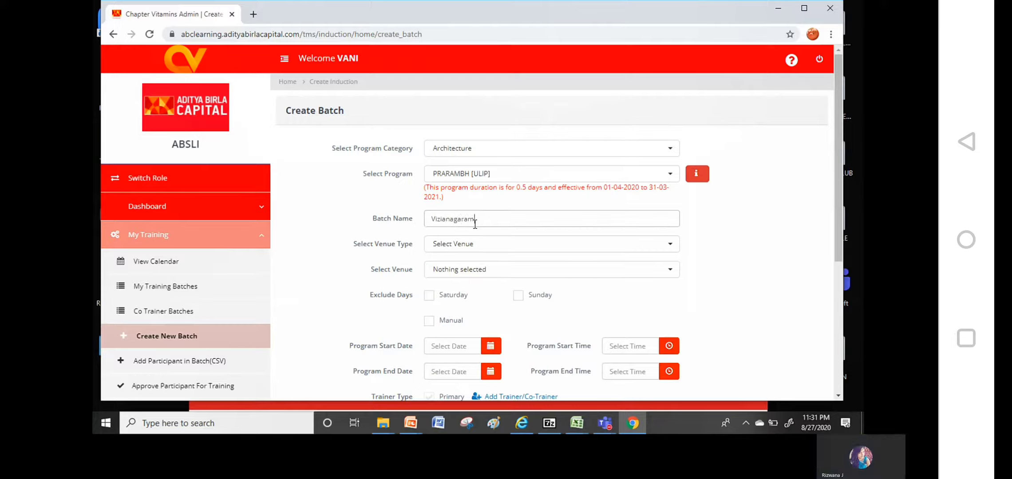
text(-Prara)
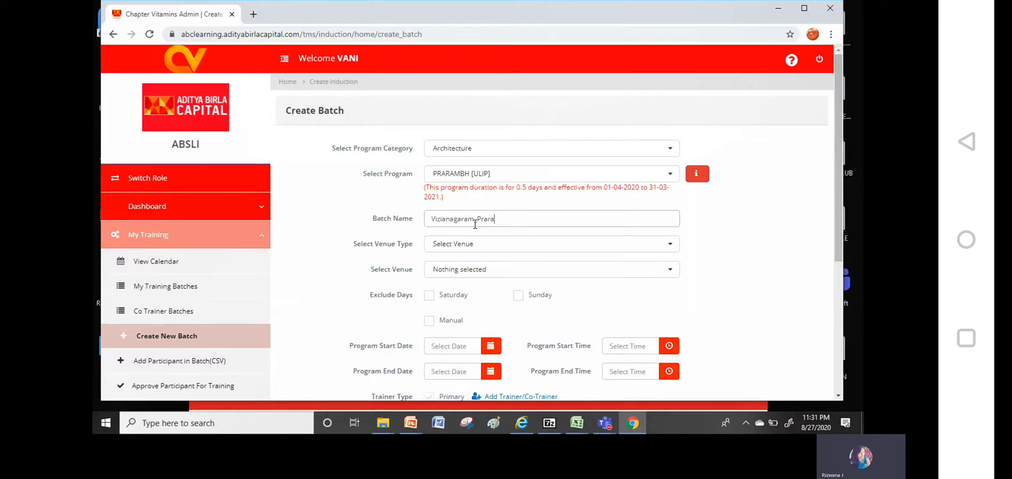
text(mbh_)
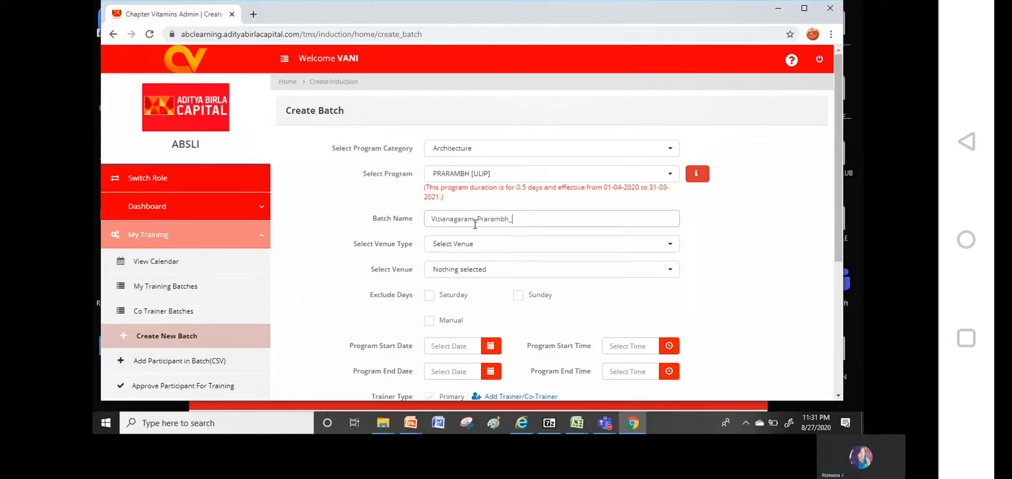
text(19)
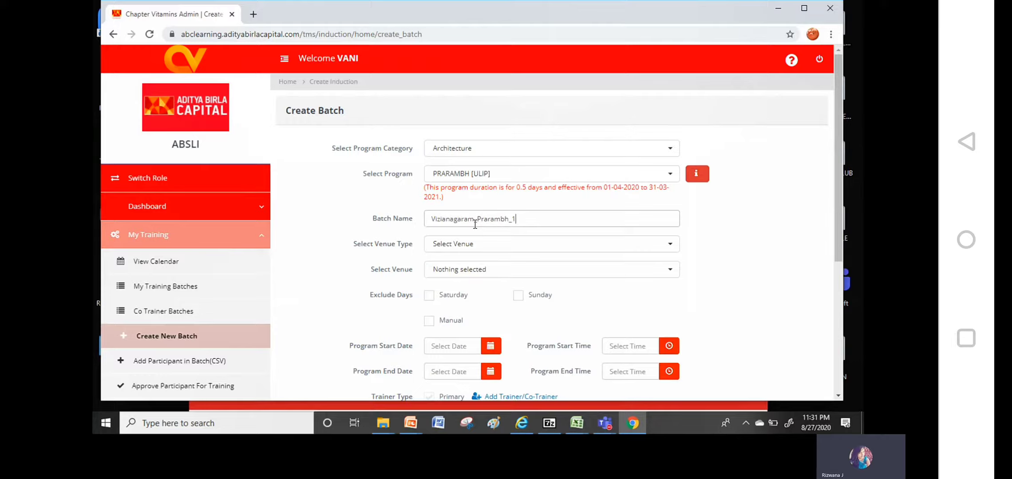
key(BackSpace)
text(21stAugust)
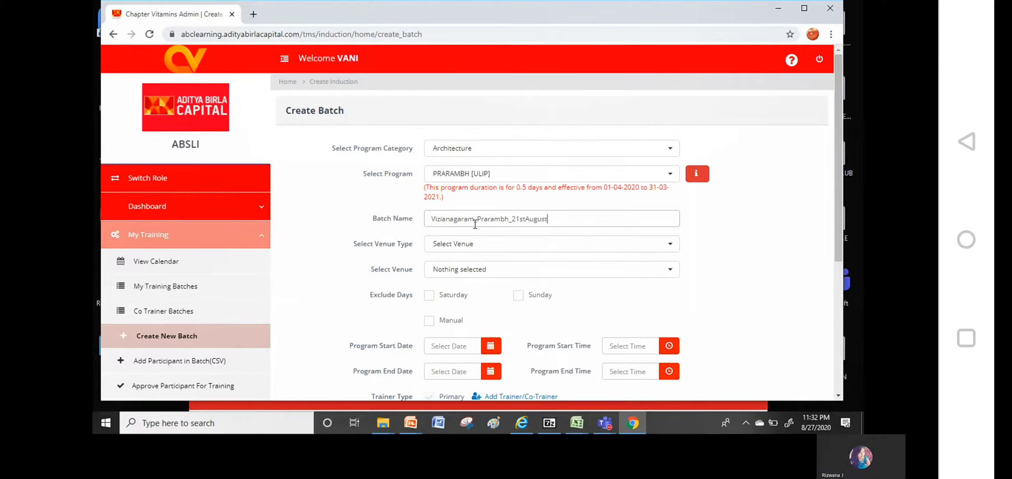
text(2020)
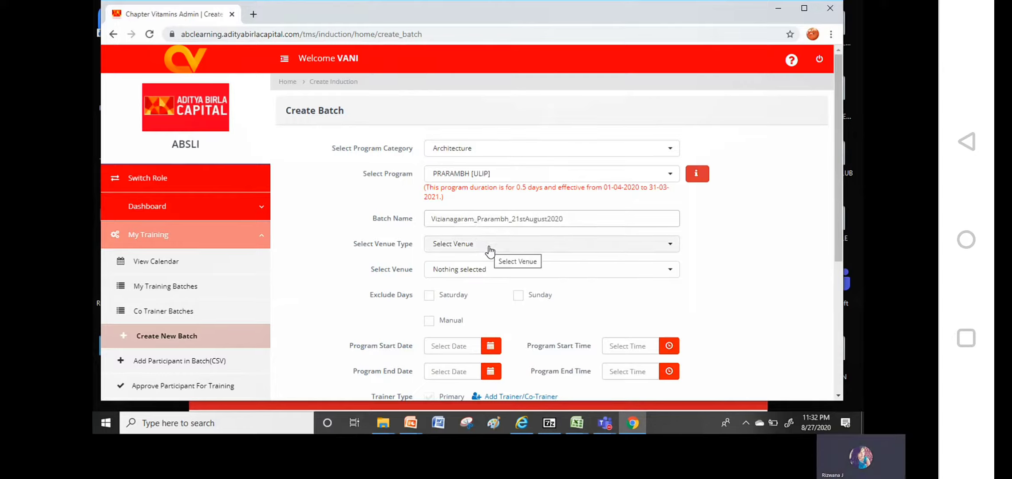
click(490, 252)
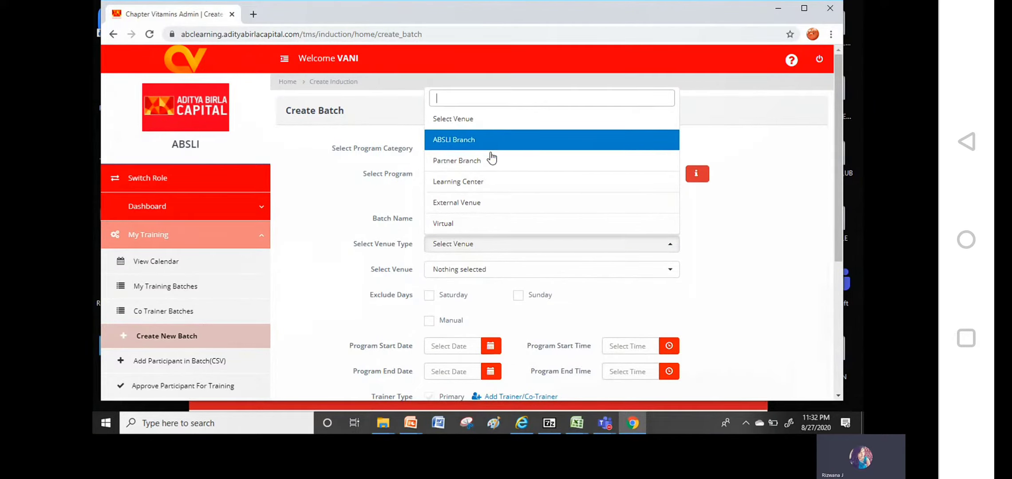
click(464, 224)
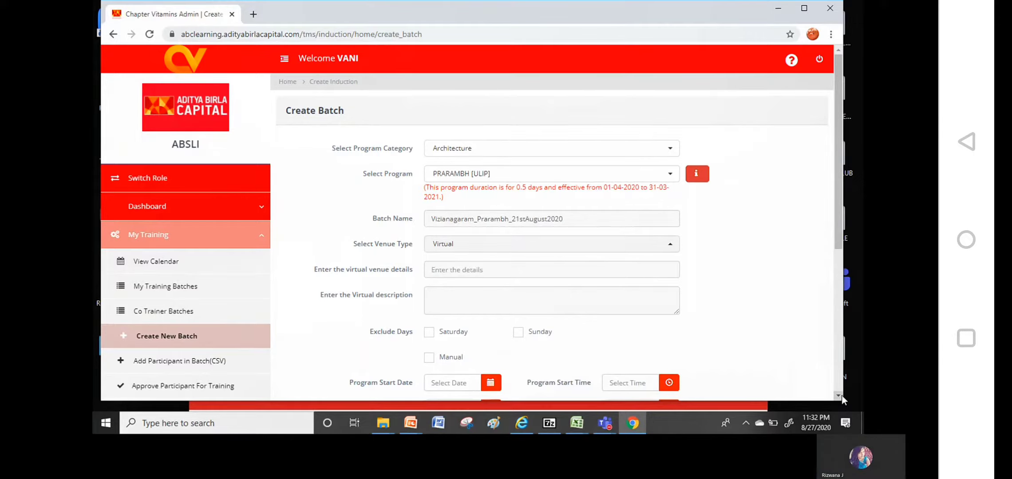
Enter ZOOM as venue details and description, and turn off email notification
scroll(841, 396, down, 2)
click(512, 178)
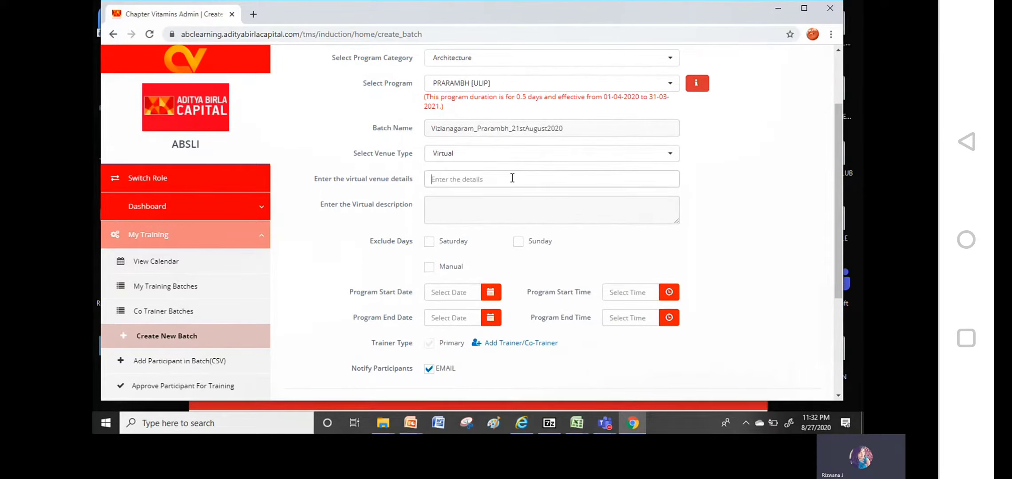
text(zoom)
key(BackSpace)
key(BackSpace)
key(BackSpace)
key(BackSpace)
text(ZOOM)
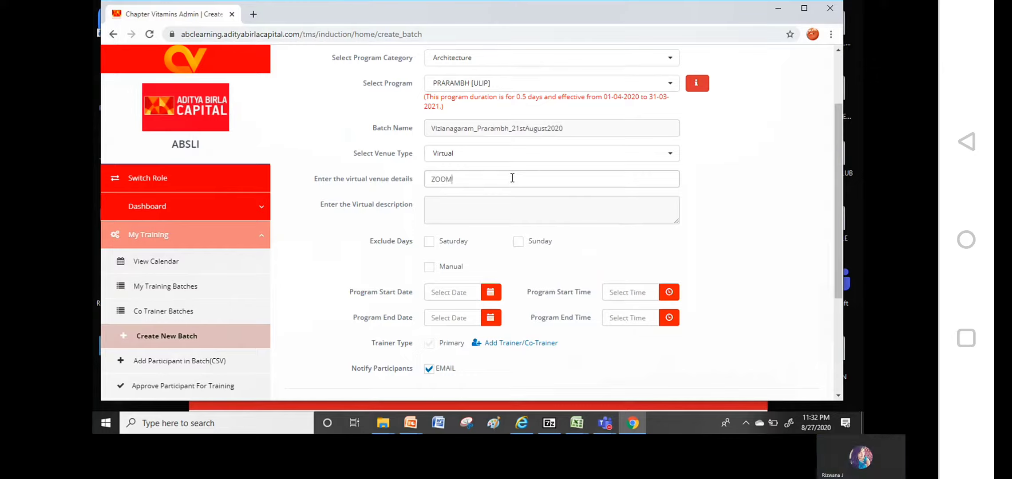
click(453, 210)
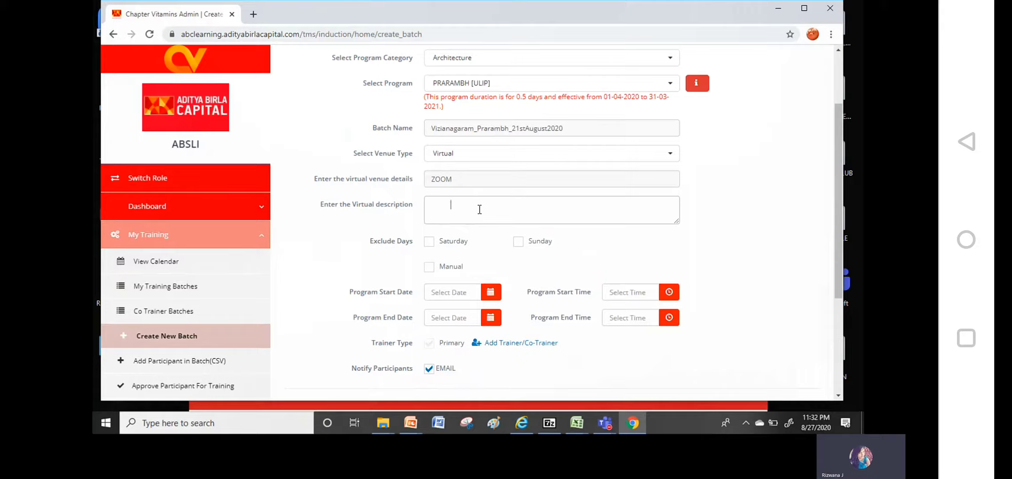
text(ZOOM)
click(428, 370)
Set both the program start and end dates to 21 August 2020
click(488, 297)
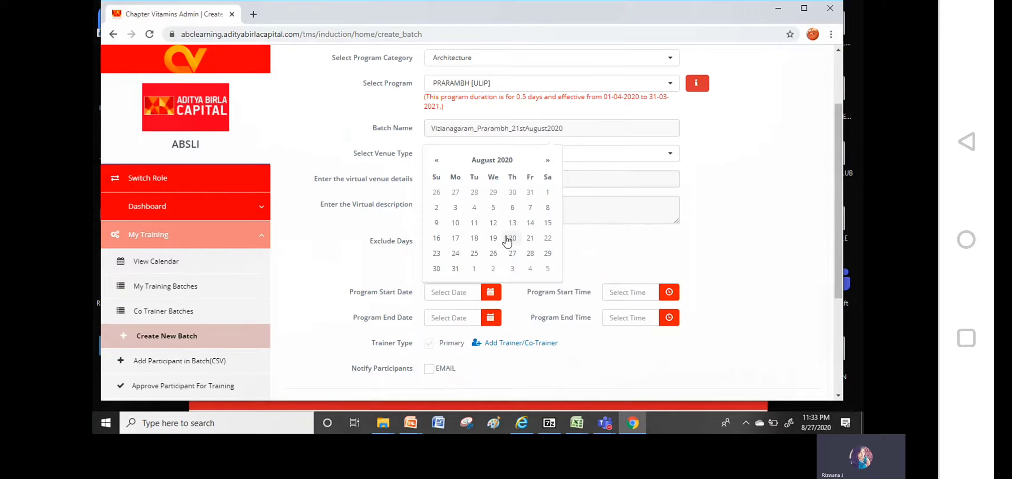
click(530, 238)
click(488, 320)
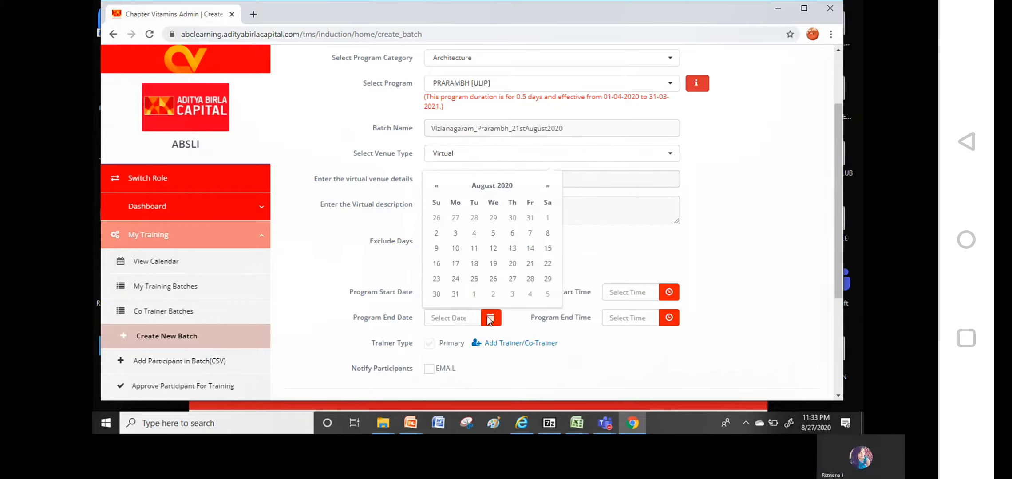
click(530, 265)
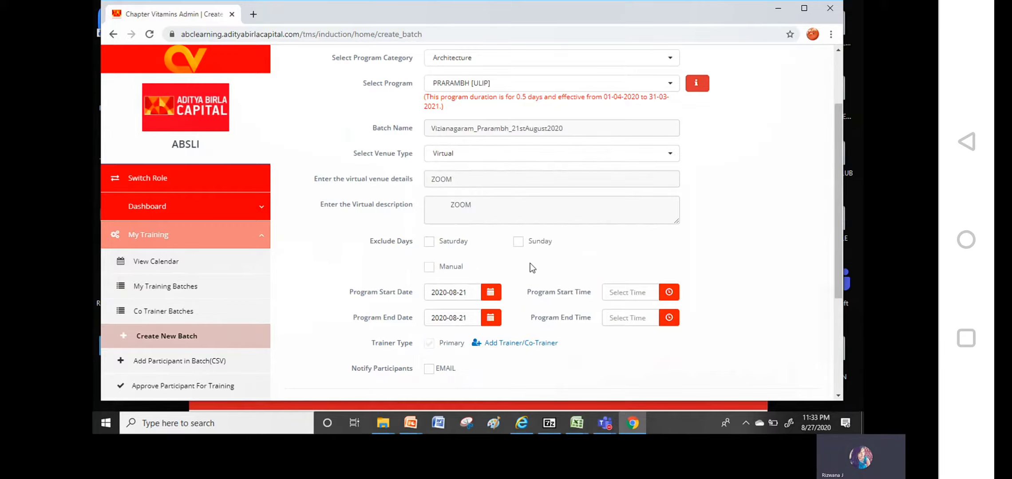
Set the batch start time to 11:00 and end time to 13:30
click(670, 292)
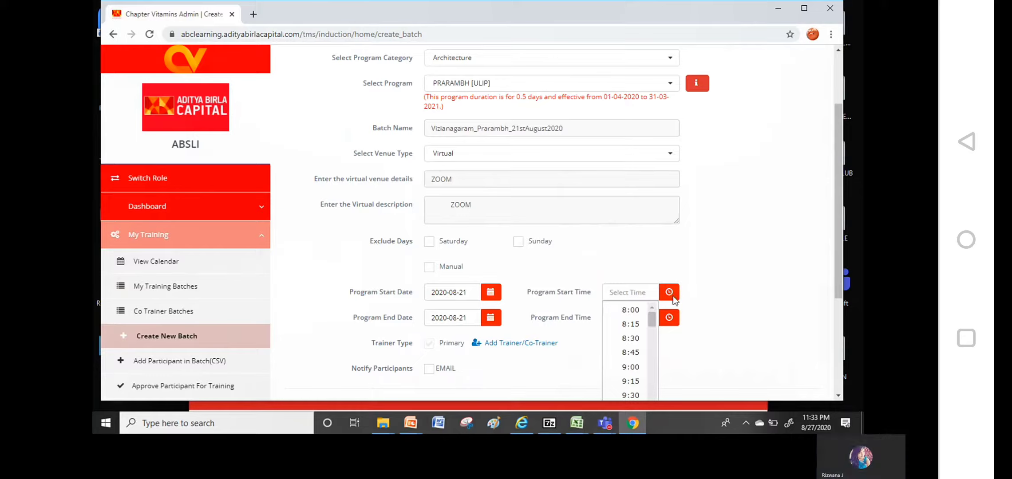
click(657, 373)
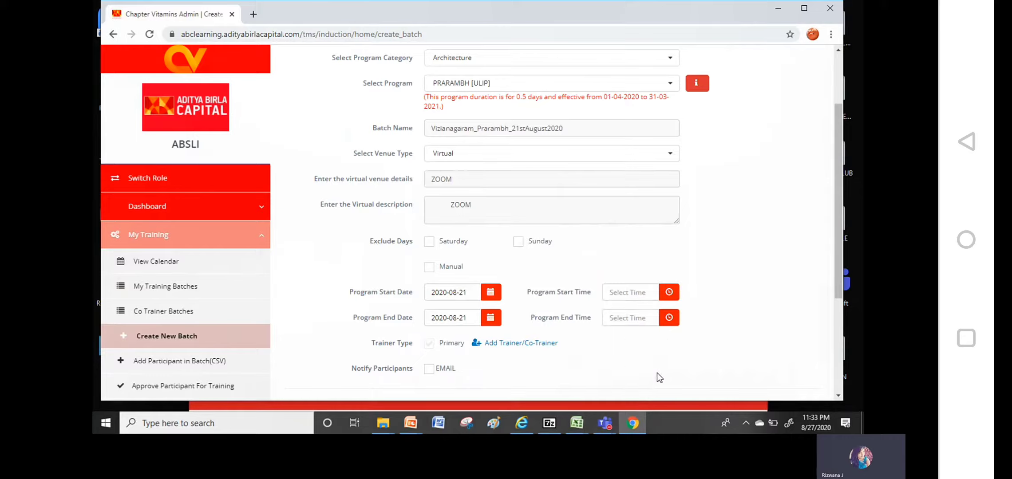
click(670, 302)
scroll(653, 352, down, 2)
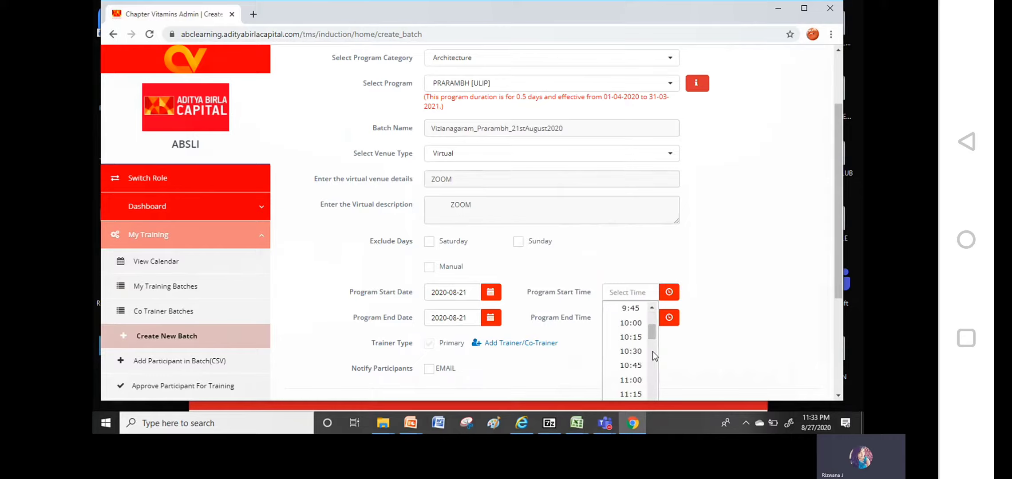
click(630, 380)
click(675, 318)
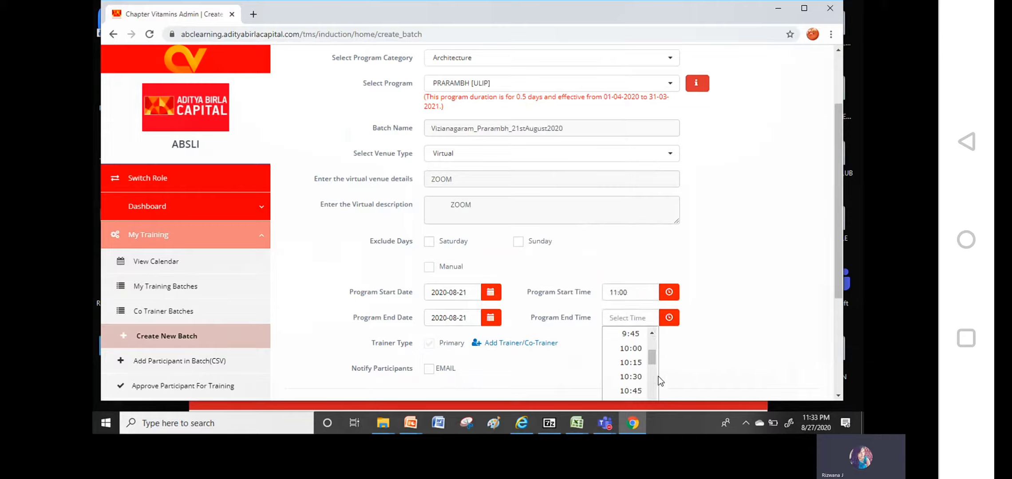
scroll(653, 382, down, 2)
scroll(653, 383, down, 2)
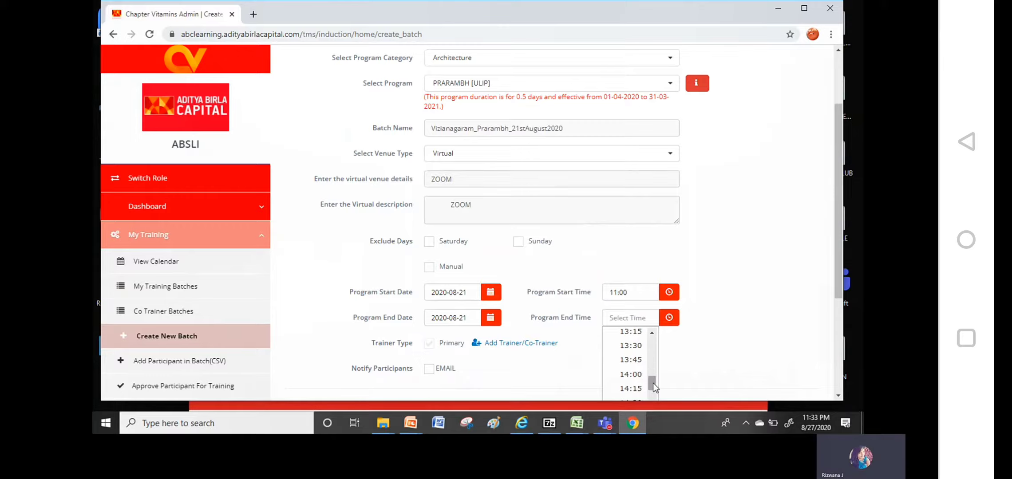
click(638, 345)
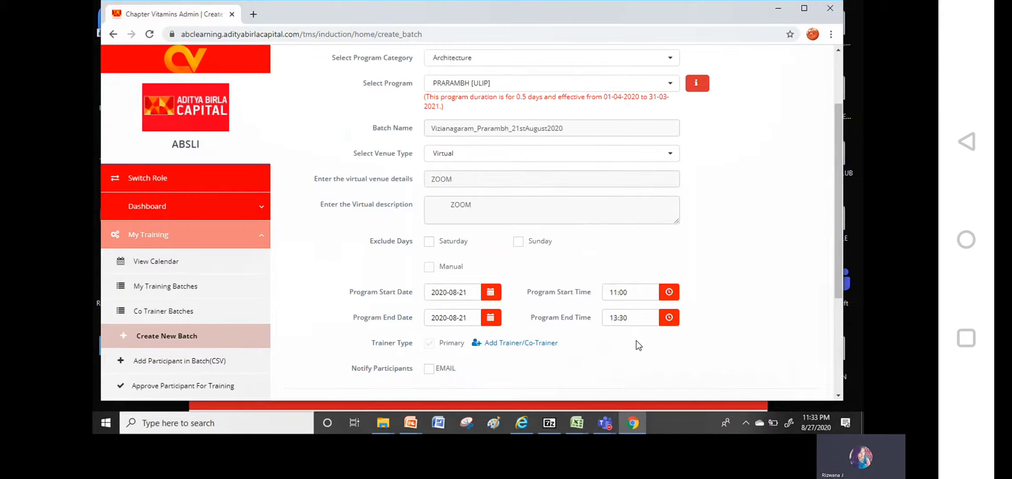
click(838, 397)
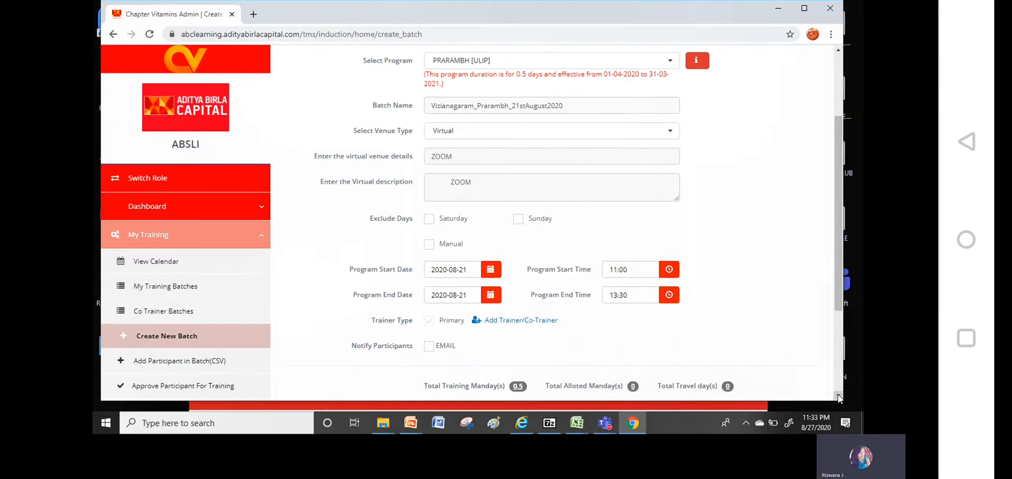
scroll(838, 394, down, 3)
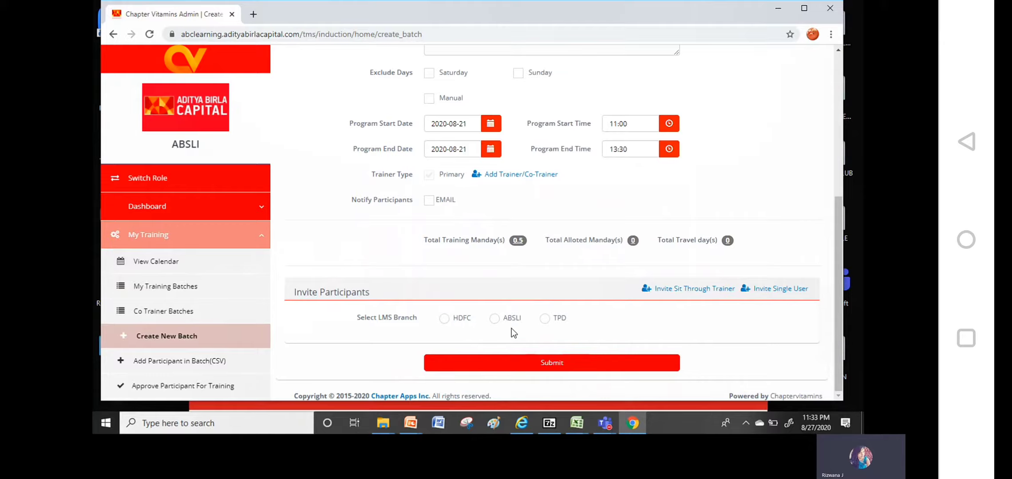
Choose ABSLI as the LMS branch and HI (Active Users: 197965) as the provider
click(494, 319)
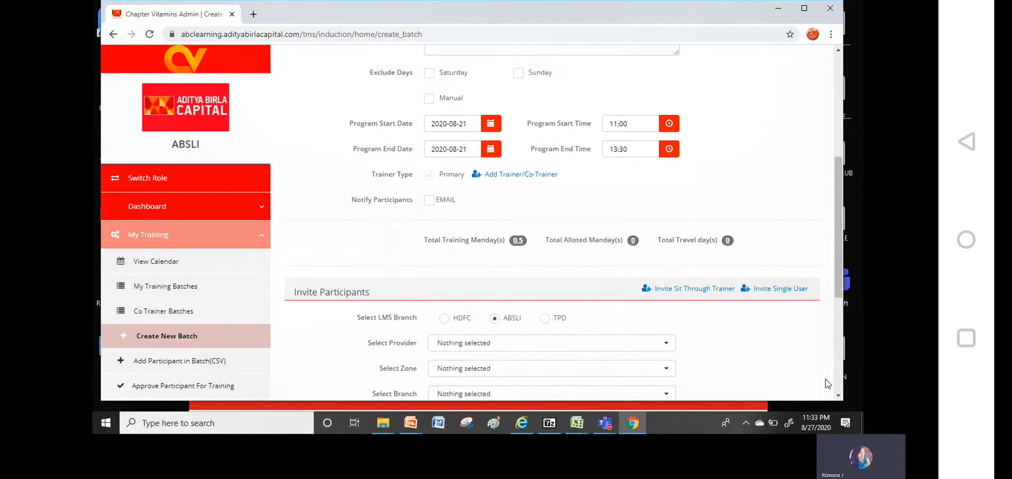
click(838, 396)
scroll(838, 396, down, 3)
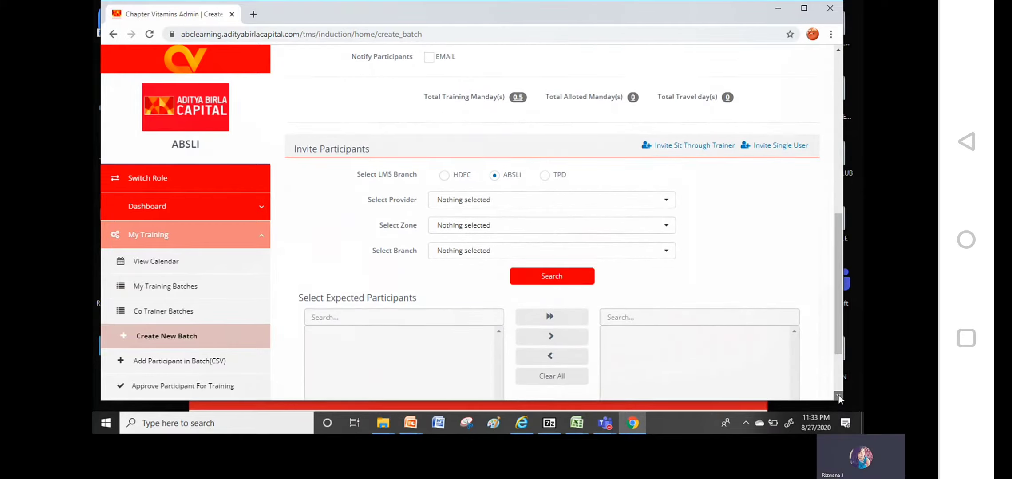
click(492, 193)
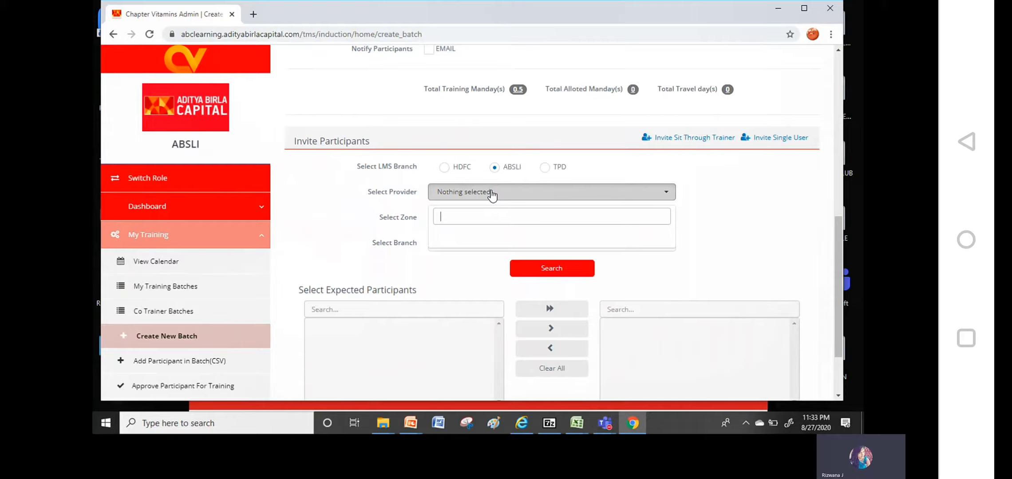
click(730, 216)
click(614, 195)
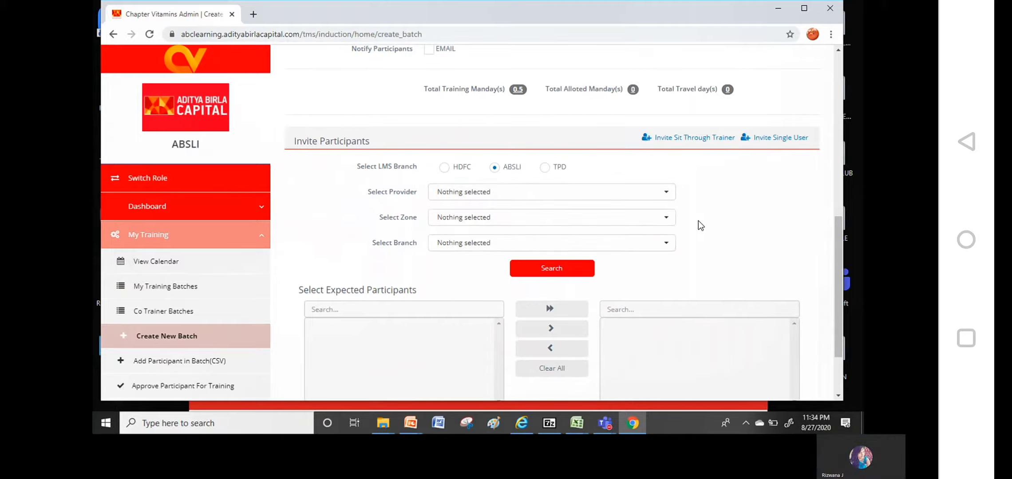
click(557, 217)
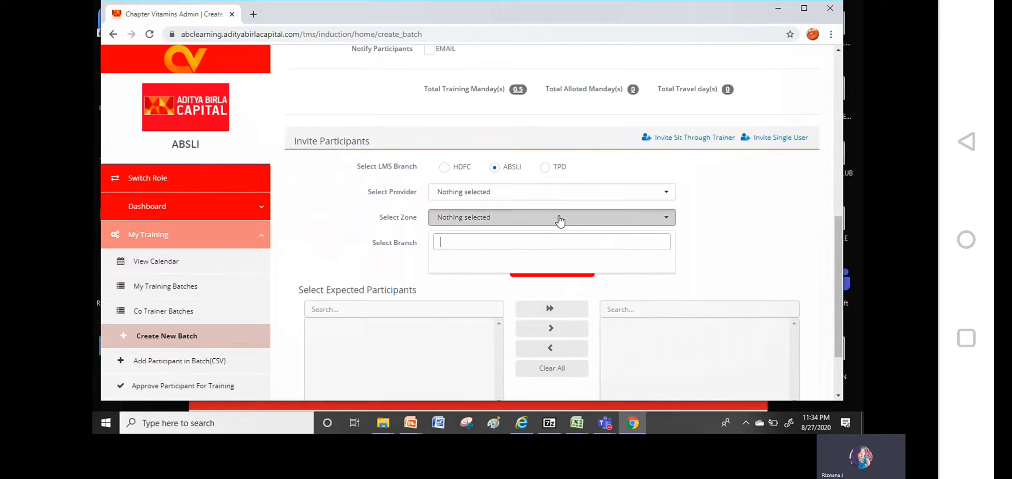
click(727, 199)
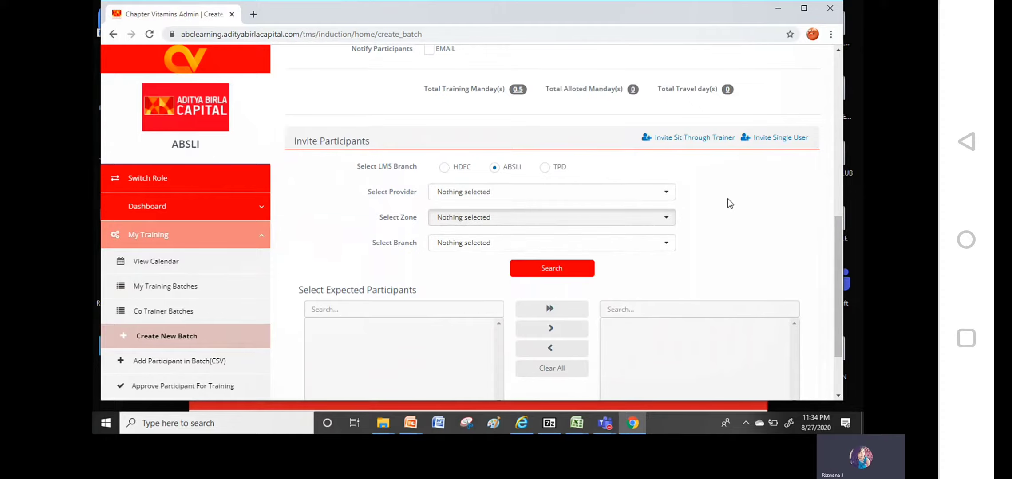
click(487, 197)
text(HI)
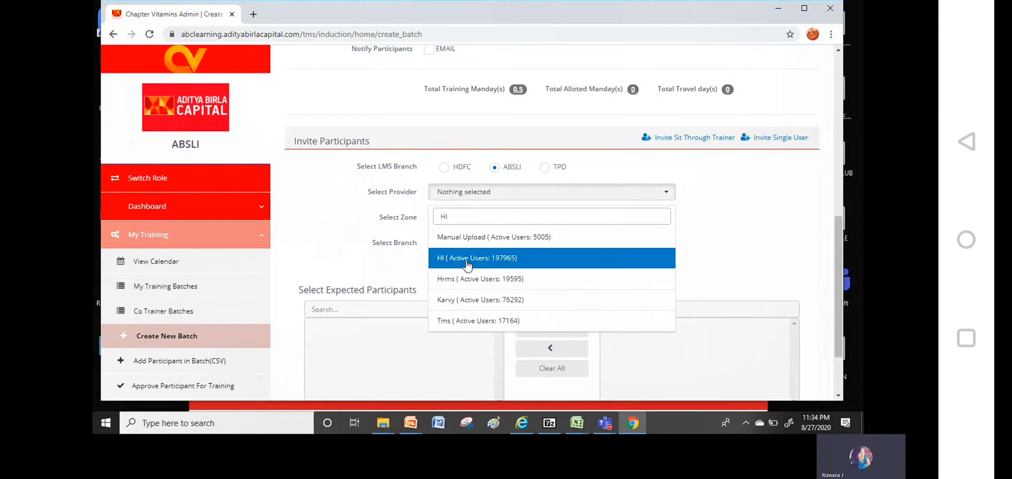
click(493, 261)
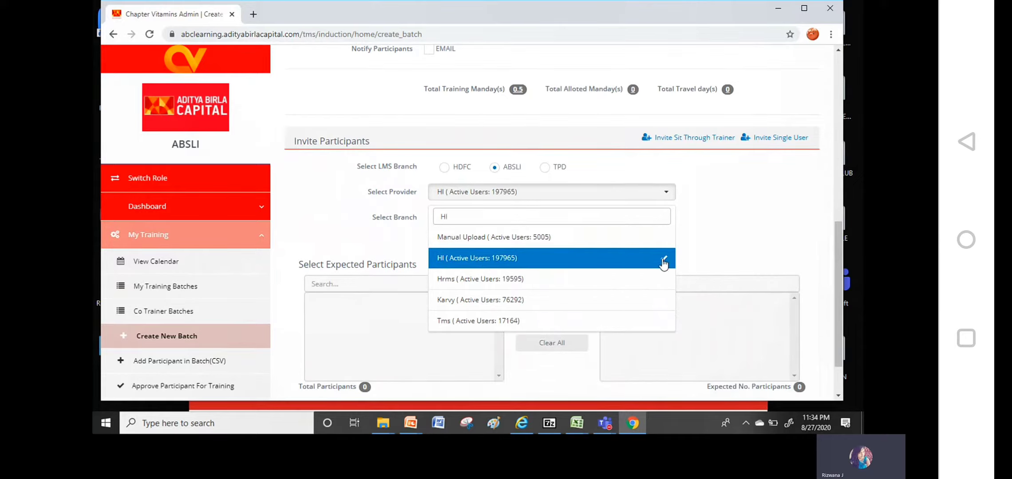
click(721, 239)
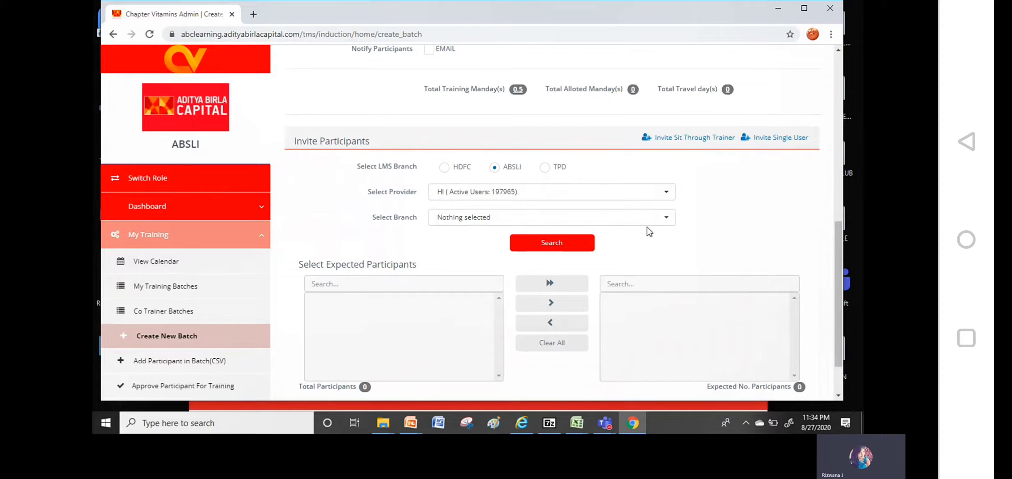
Pick branch VIZIANAGARAM [BCode 827] by searching 827, then search its participants
click(665, 218)
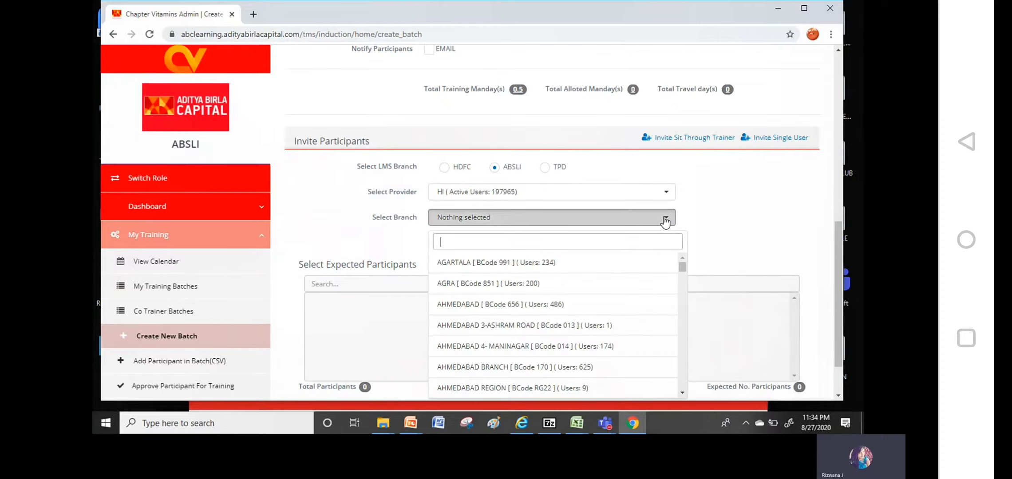
text(Vi)
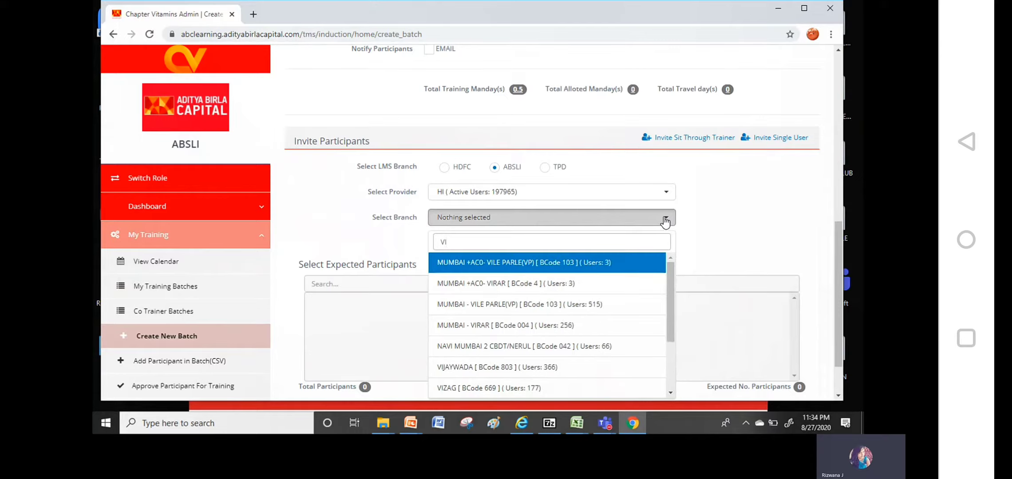
key(BackSpace)
key(BackSpace)
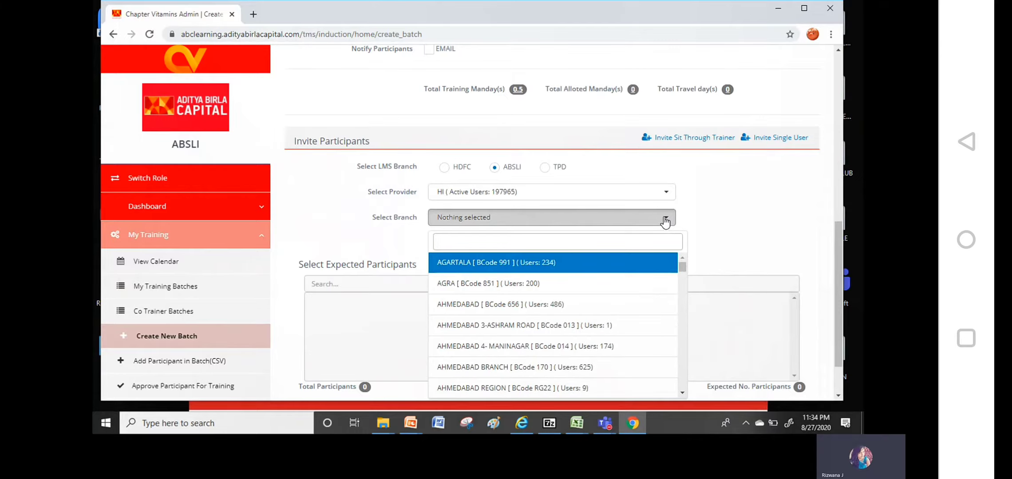
text(827)
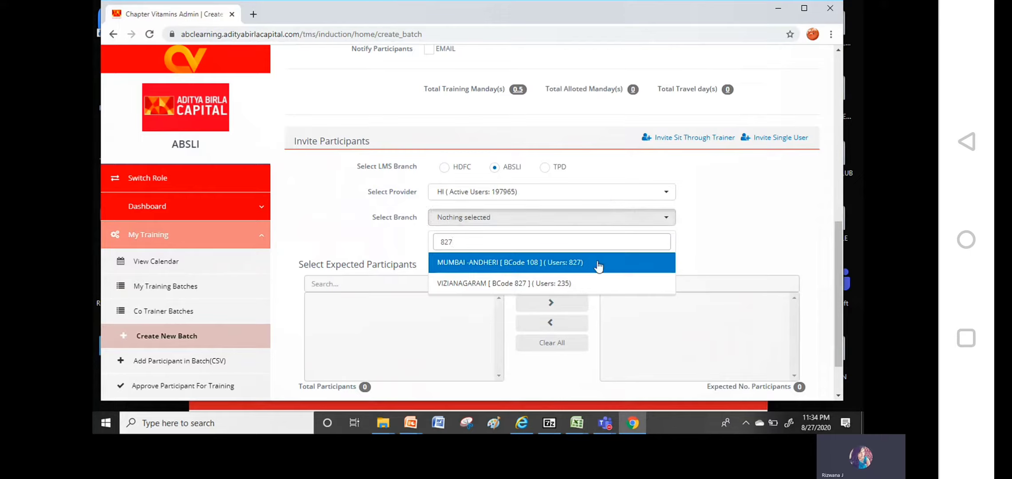
click(582, 286)
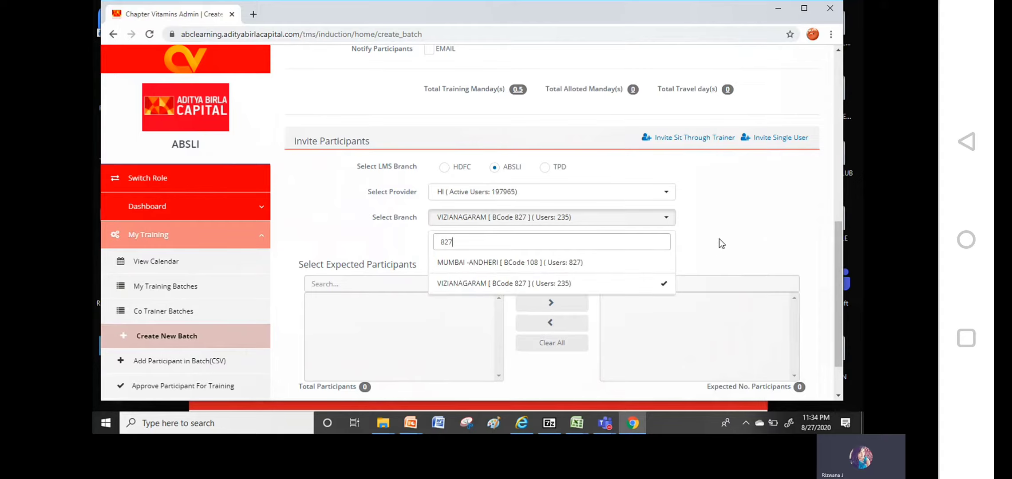
click(742, 233)
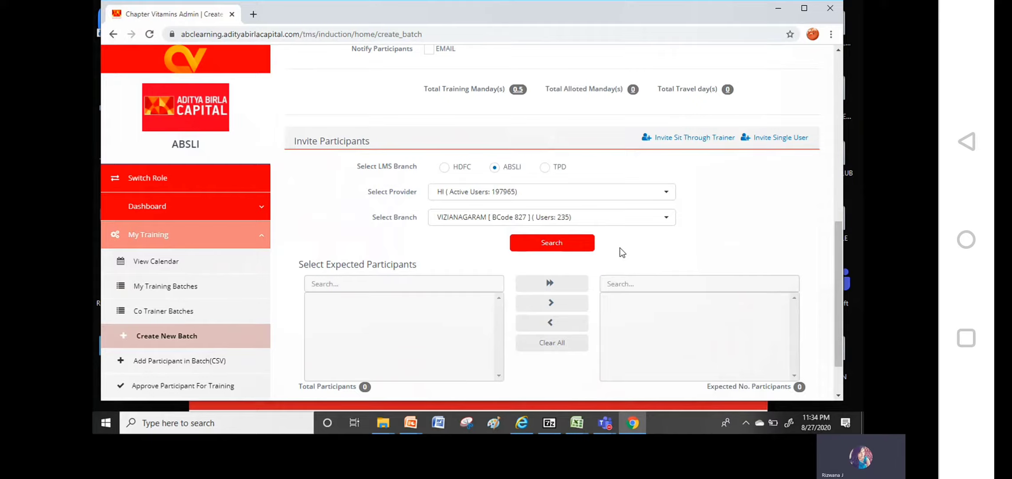
click(576, 247)
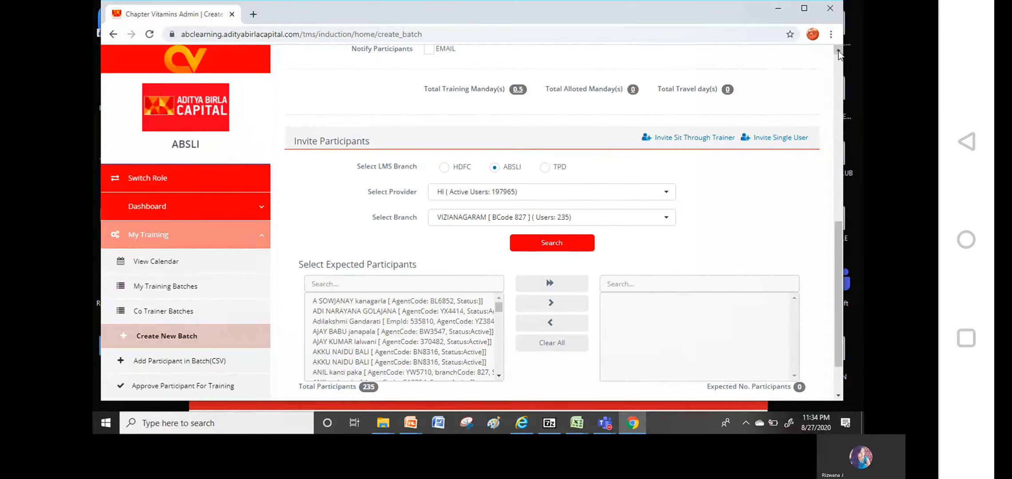
Filter available participants by name and add the first match to expected participants
click(838, 52)
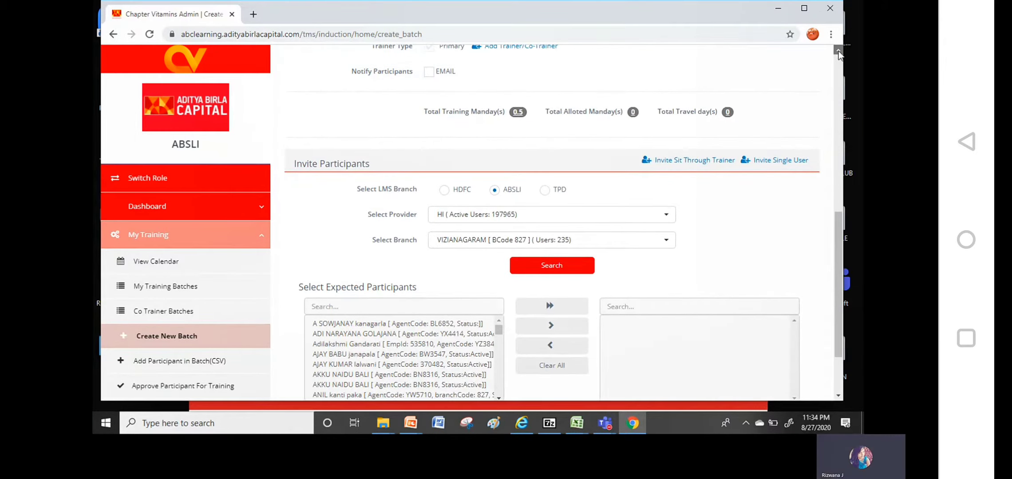
click(838, 51)
click(838, 364)
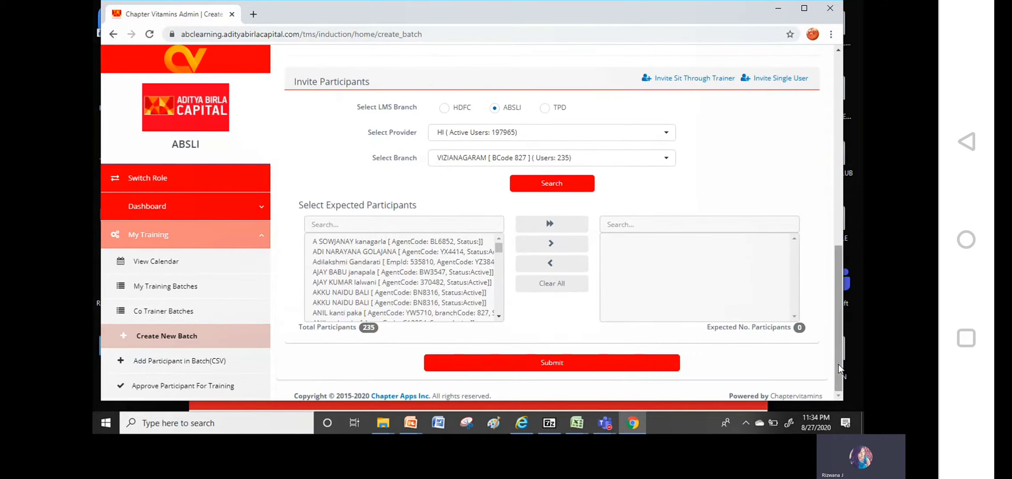
click(368, 225)
text(S)
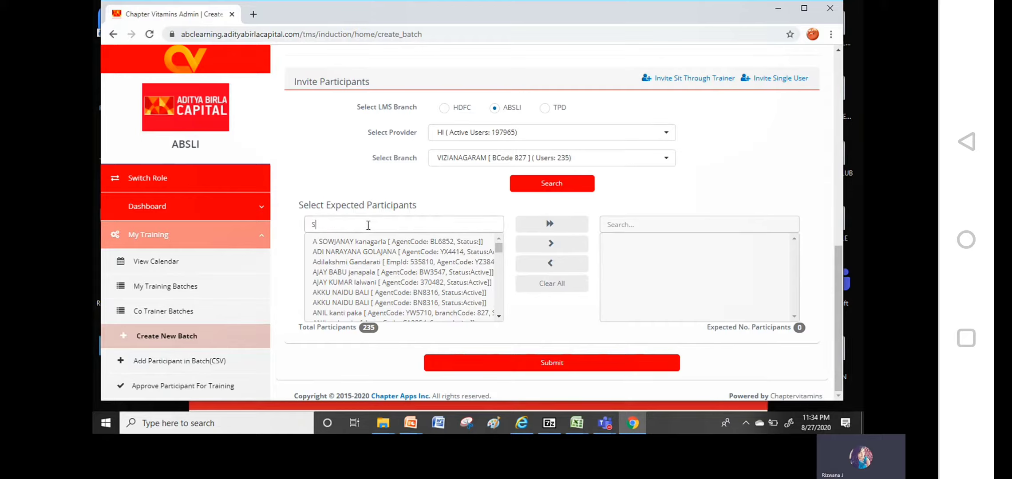
text(ANTHO)
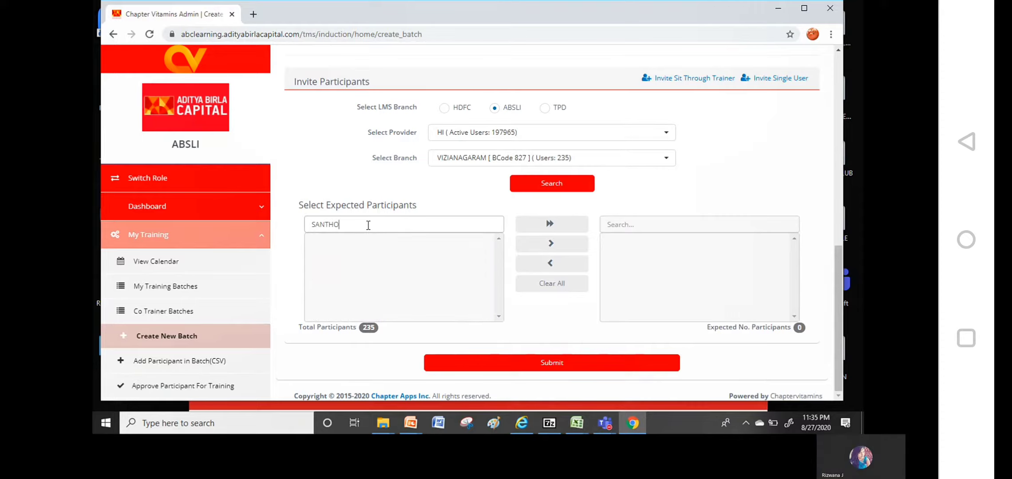
key(BackSpace)
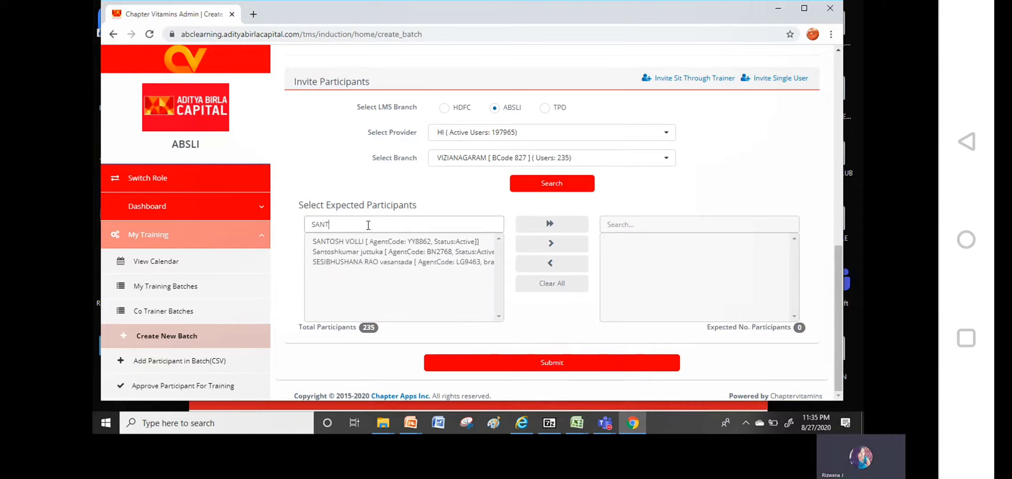
click(352, 242)
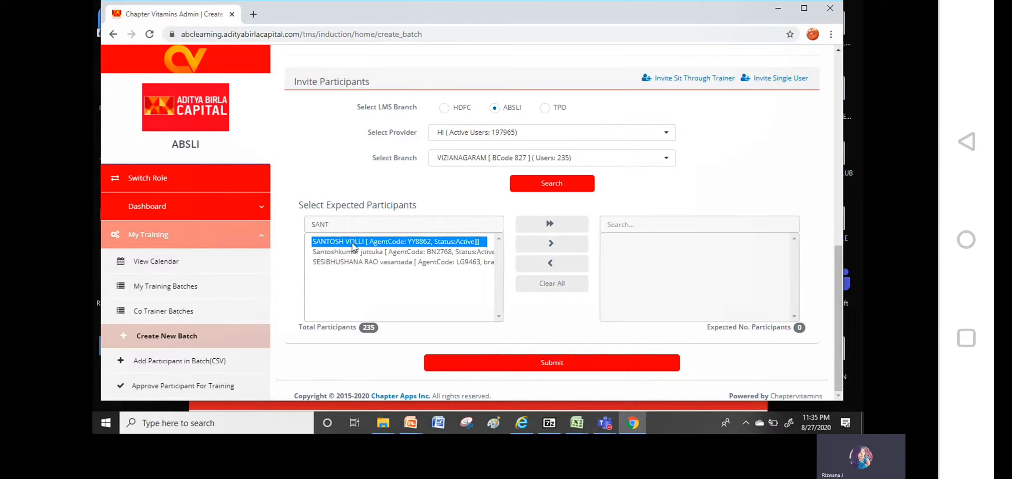
click(540, 249)
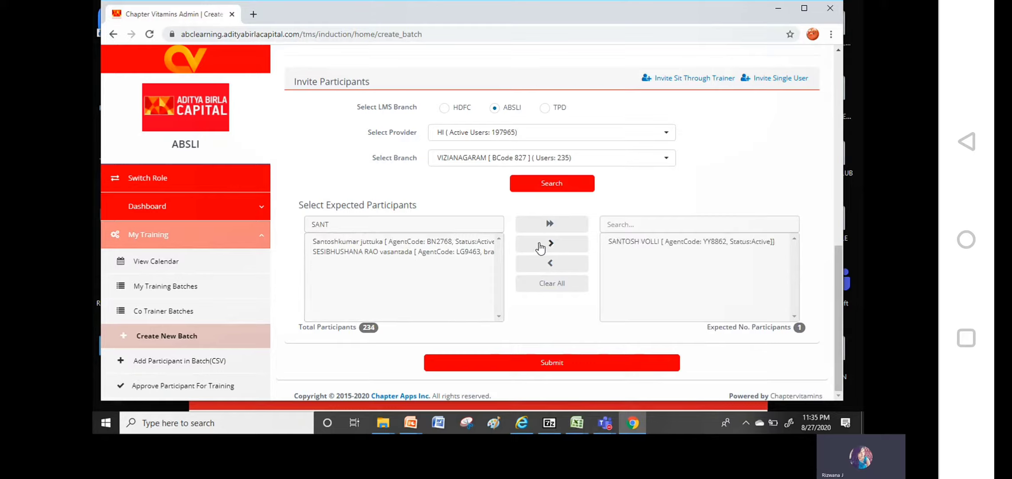
Add a second participant found with a new name filter
key(BackSpace)
key(BackSpace)
text(RA)
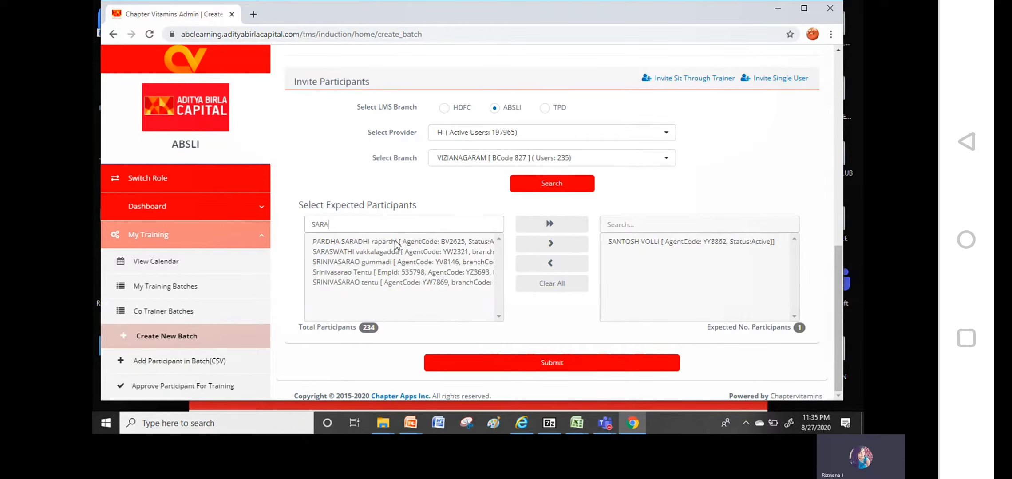
key(BackSpace)
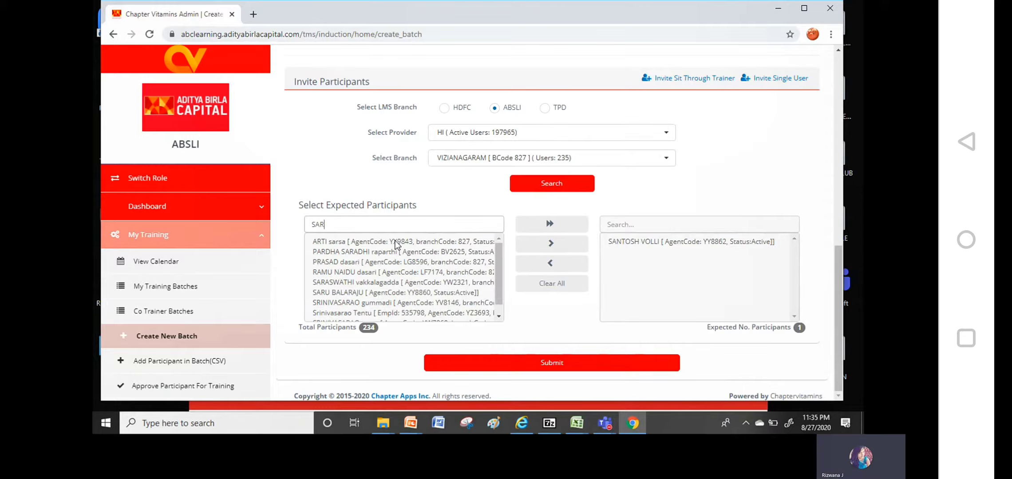
text(U)
click(395, 242)
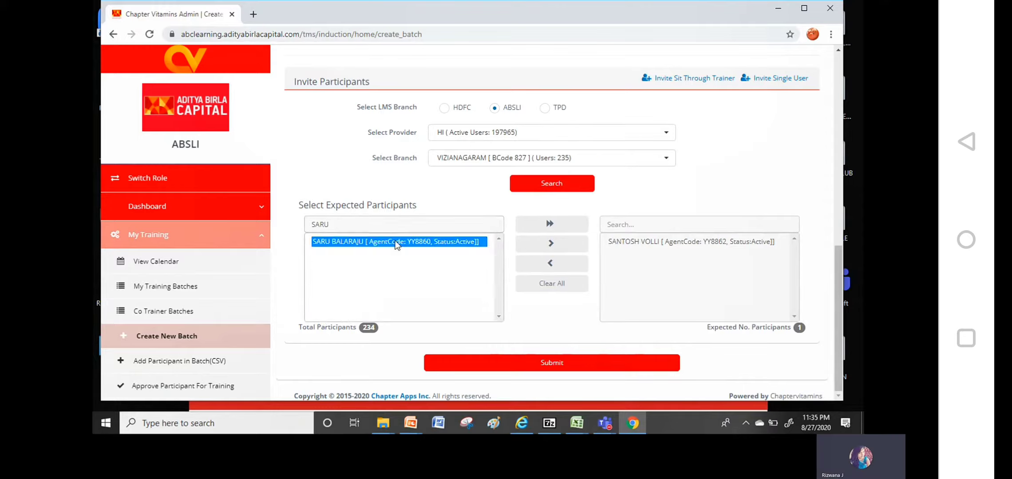
click(549, 244)
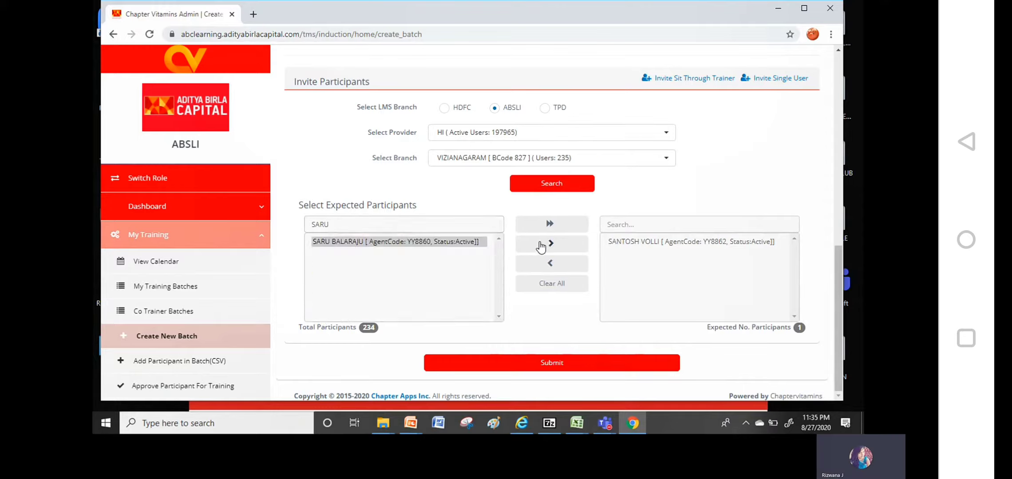
Select three participants from another name search and add them as expected
click(406, 232)
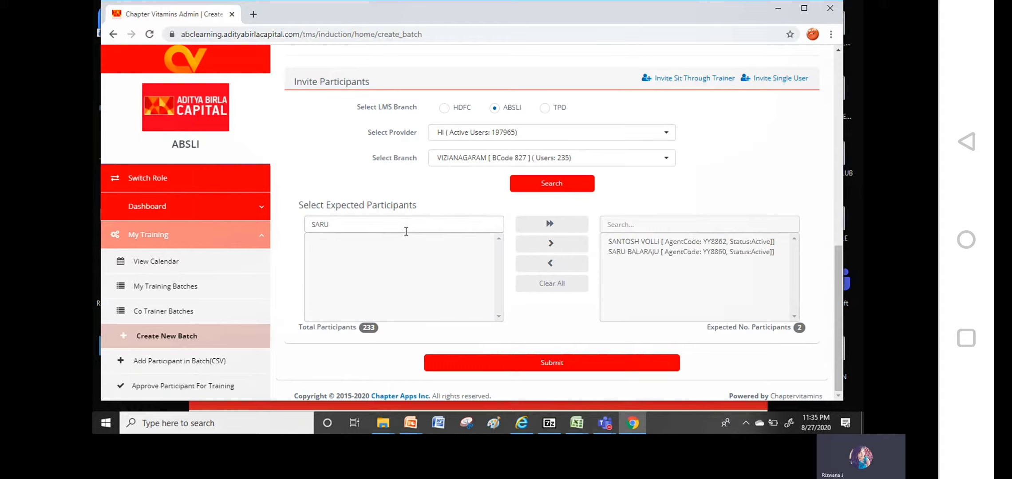
key(BackSpace)
key(BackSpace)
key(BackSpace)
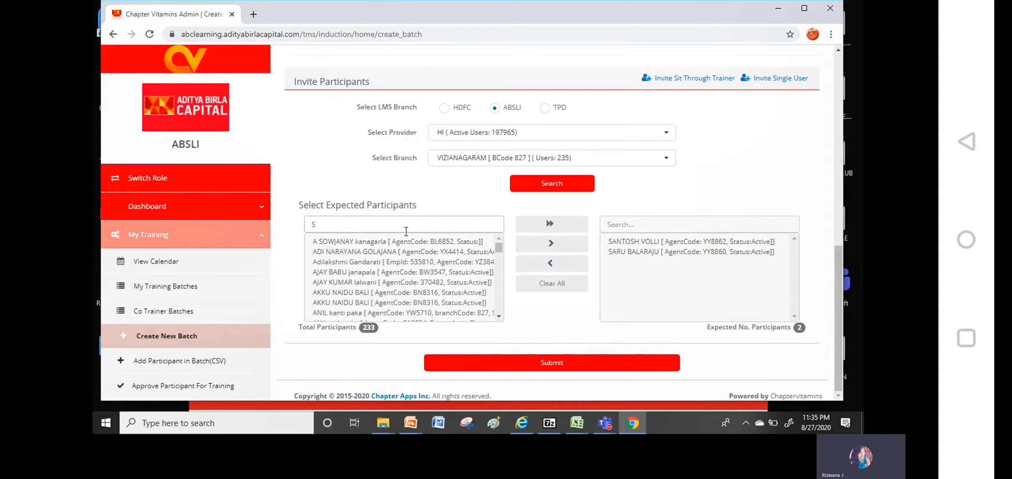
key(BackSpace)
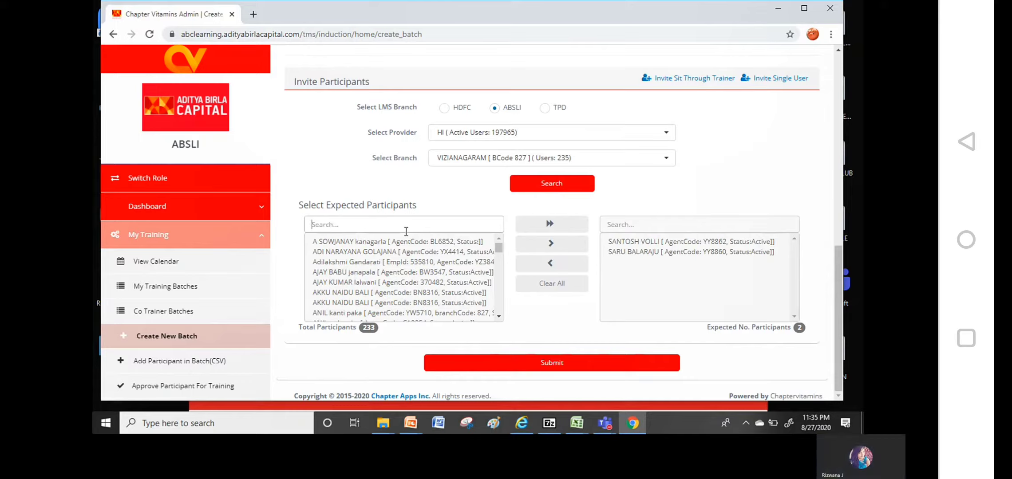
text(KI)
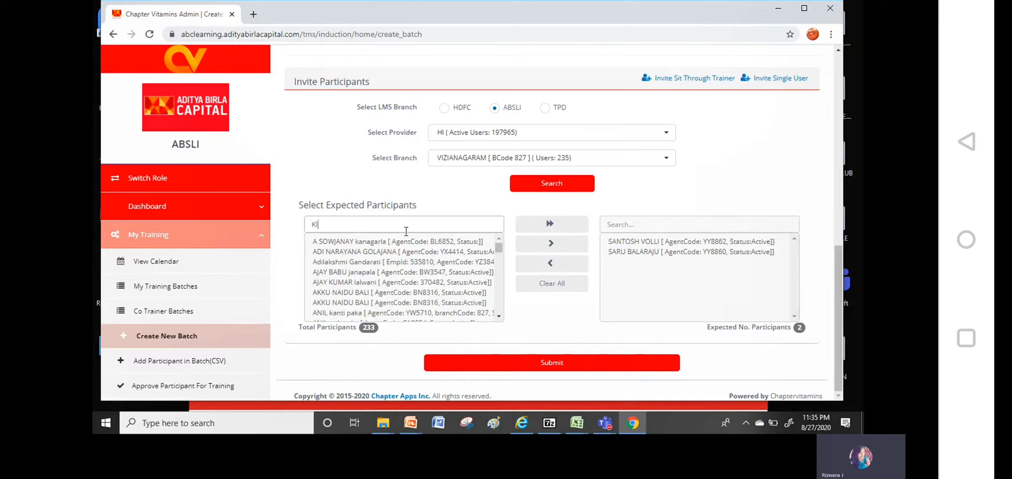
text(R)
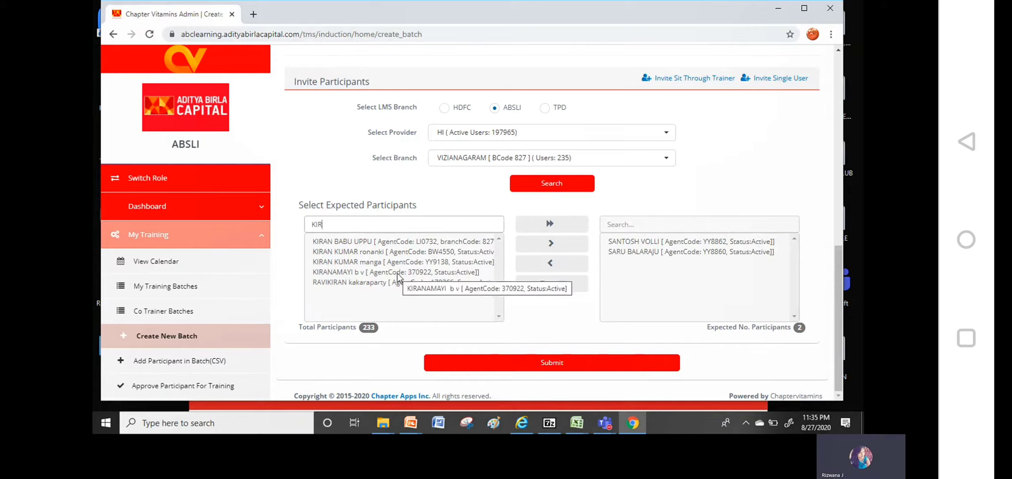
click(406, 254)
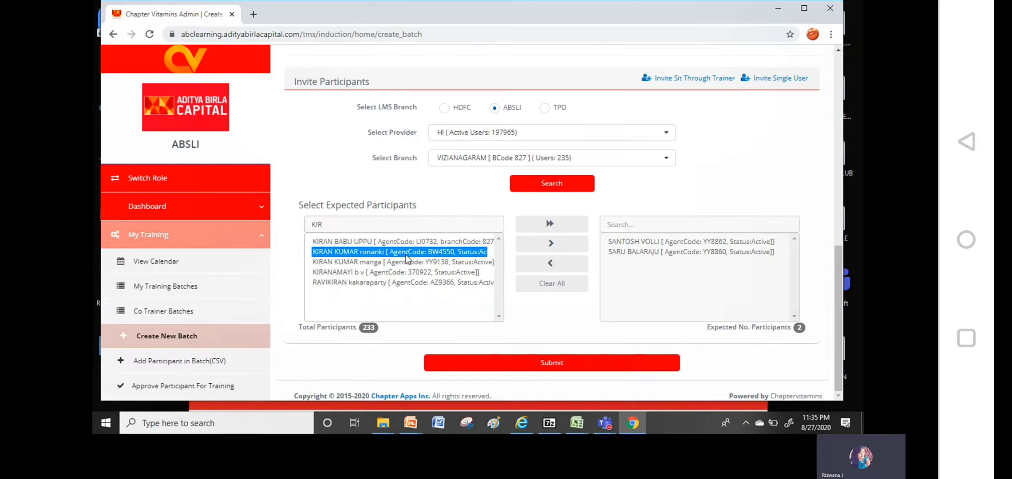
key(shift+Down)
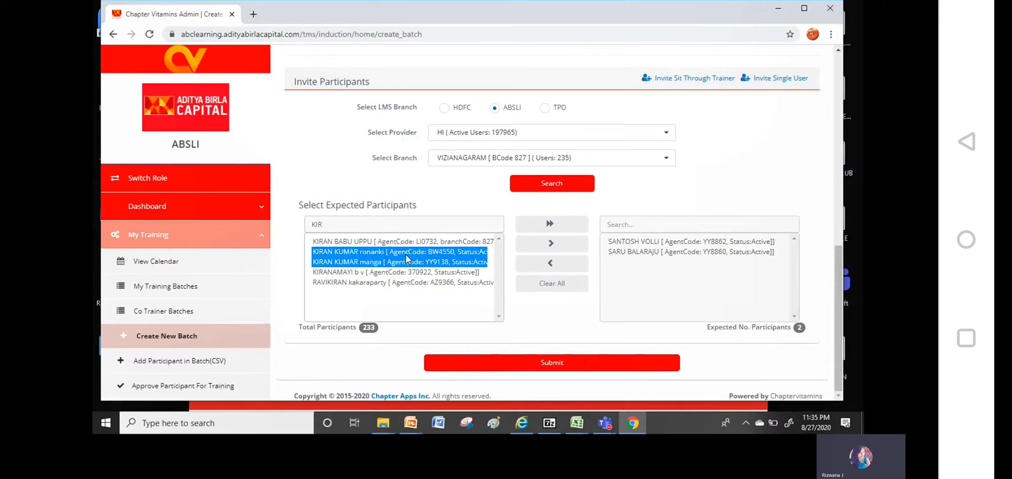
key(shift+Down)
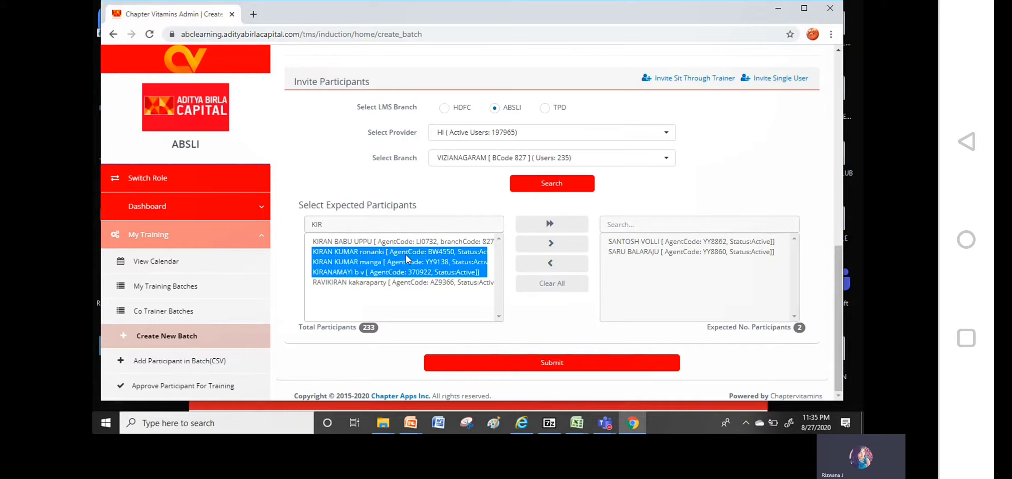
click(551, 245)
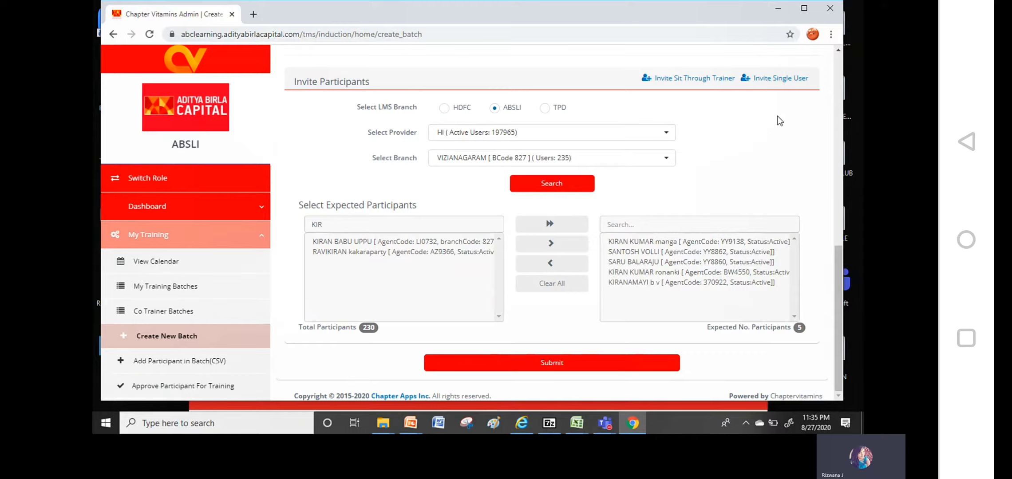
click(838, 52)
Review the Vizianagaram_Prarambh_21stAugust2020 batch form and submit it
click(838, 51)
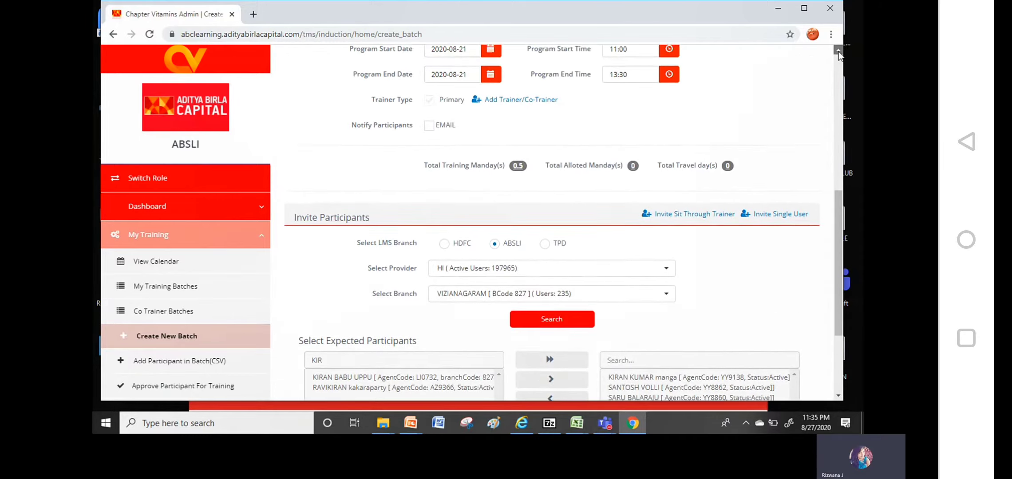
click(838, 52)
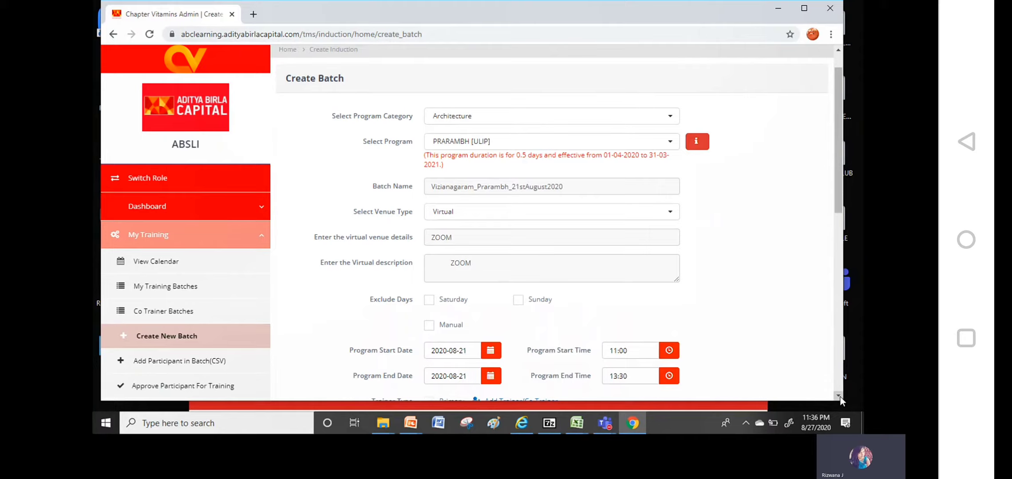
scroll(840, 396, down, 5)
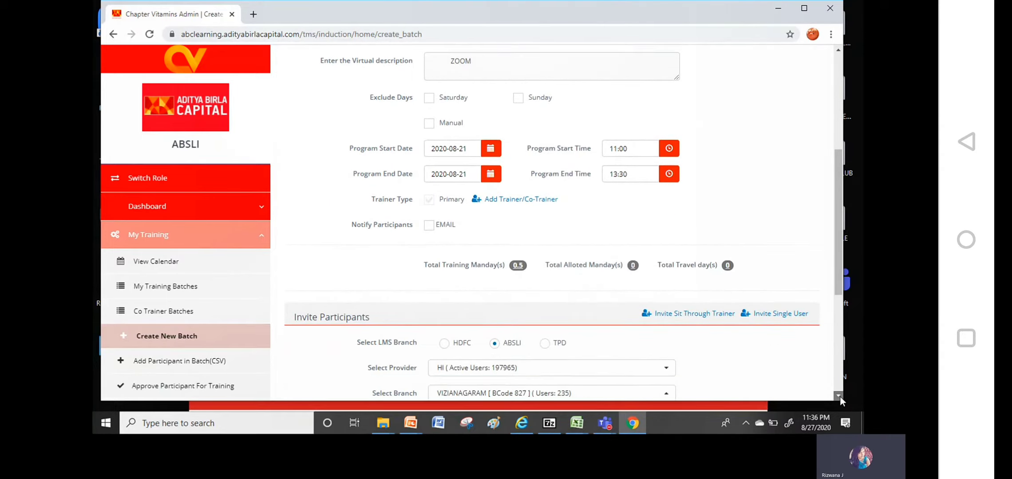
scroll(840, 396, down, 5)
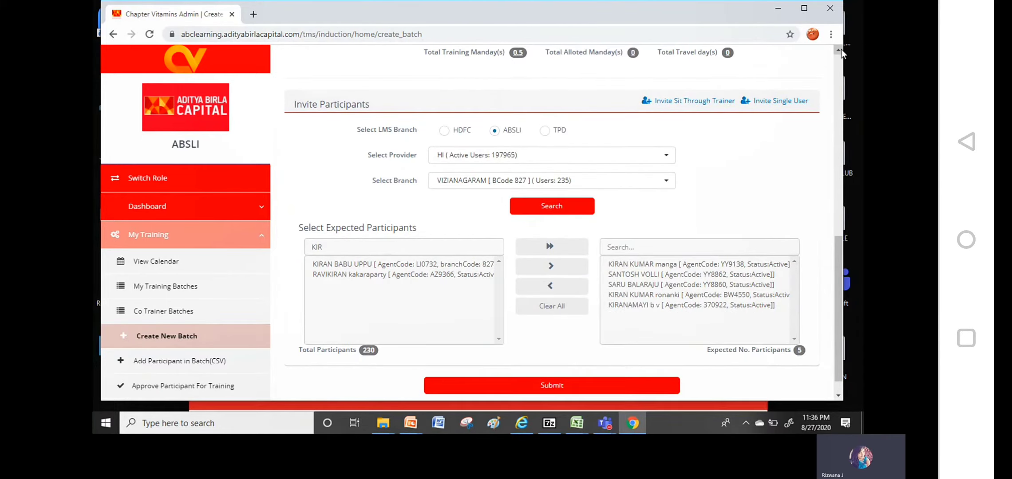
scroll(841, 49, up, 2)
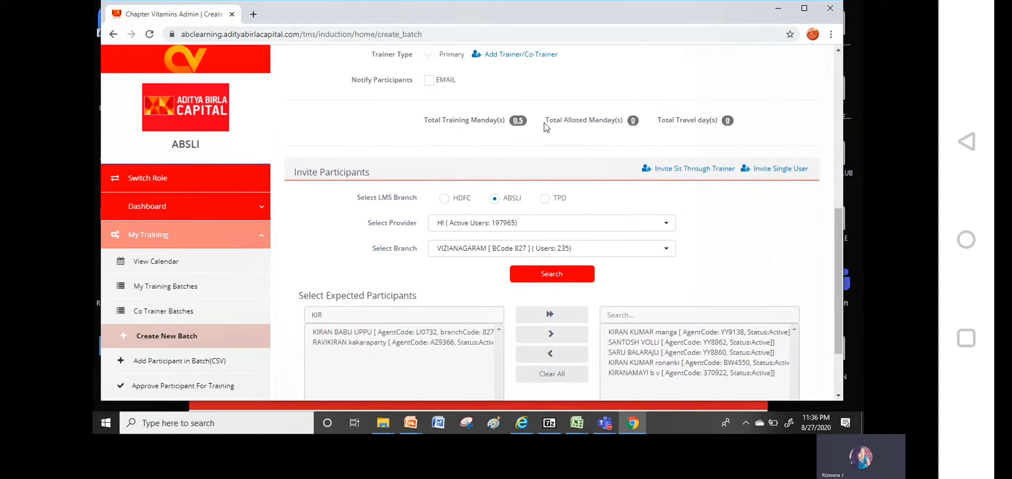
scroll(838, 382, down, 1)
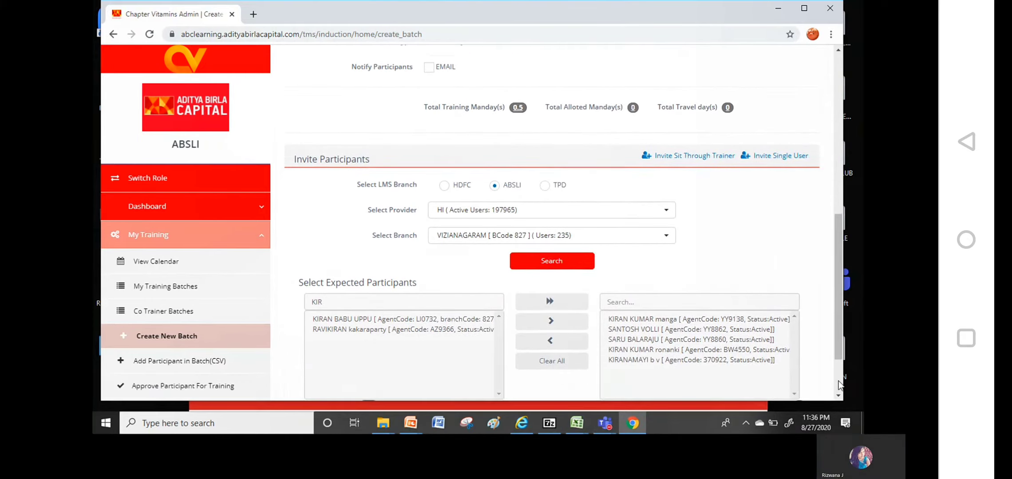
scroll(838, 381, down, 2)
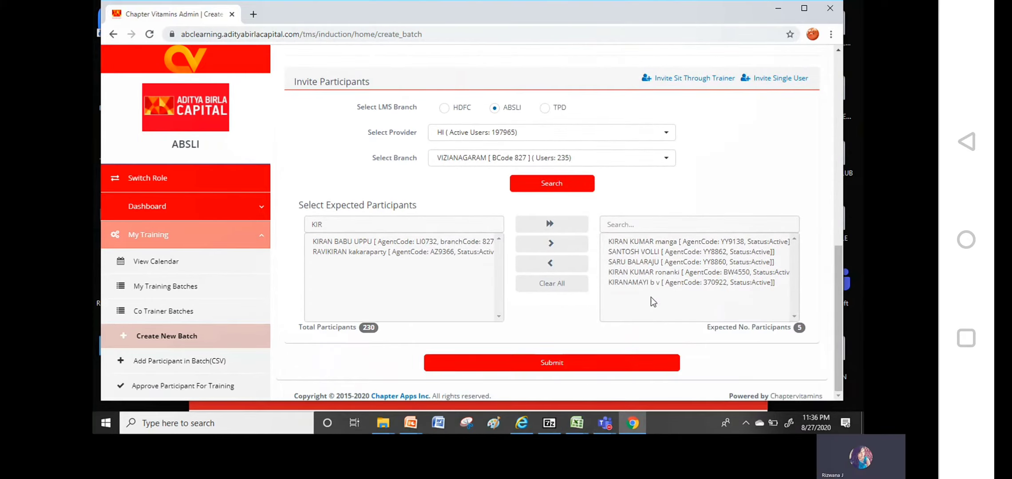
click(546, 365)
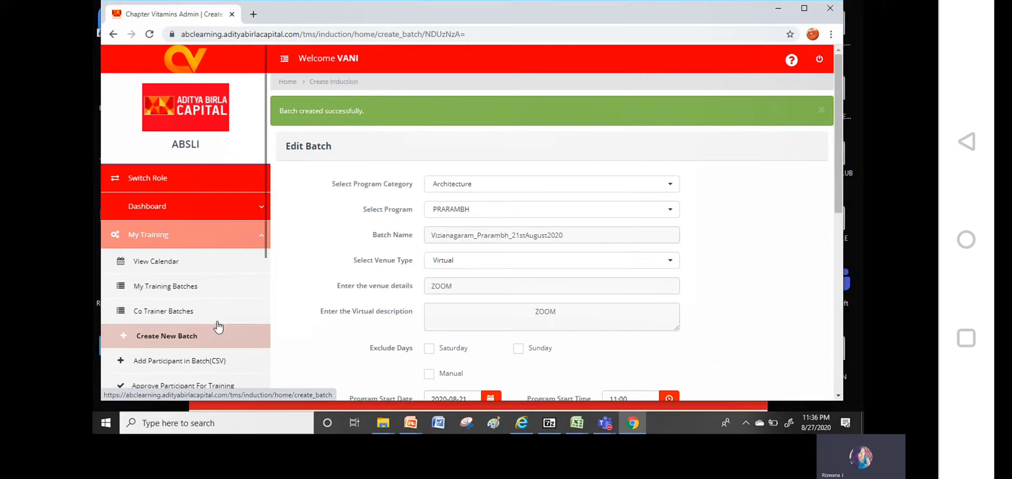
Open My Training Batches and start marking Day 1 attendance for the new batch
click(224, 292)
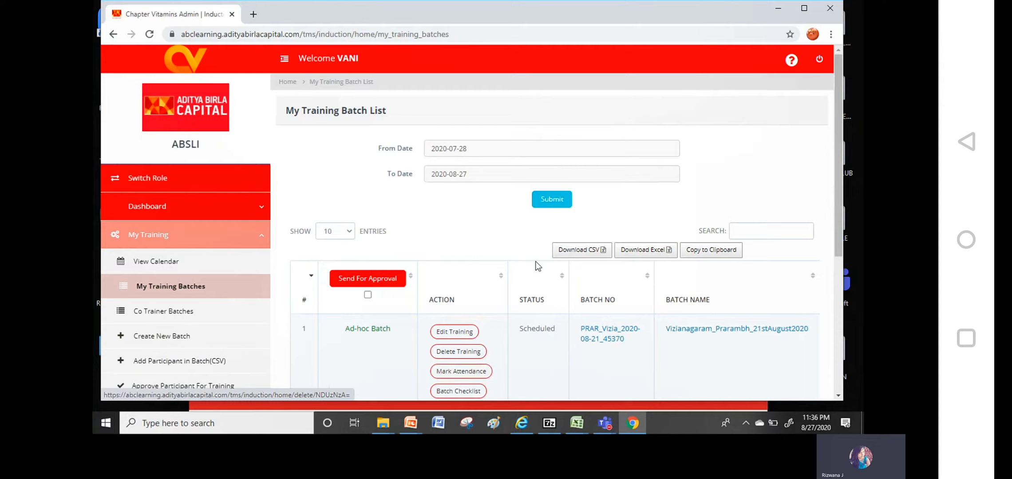
click(481, 375)
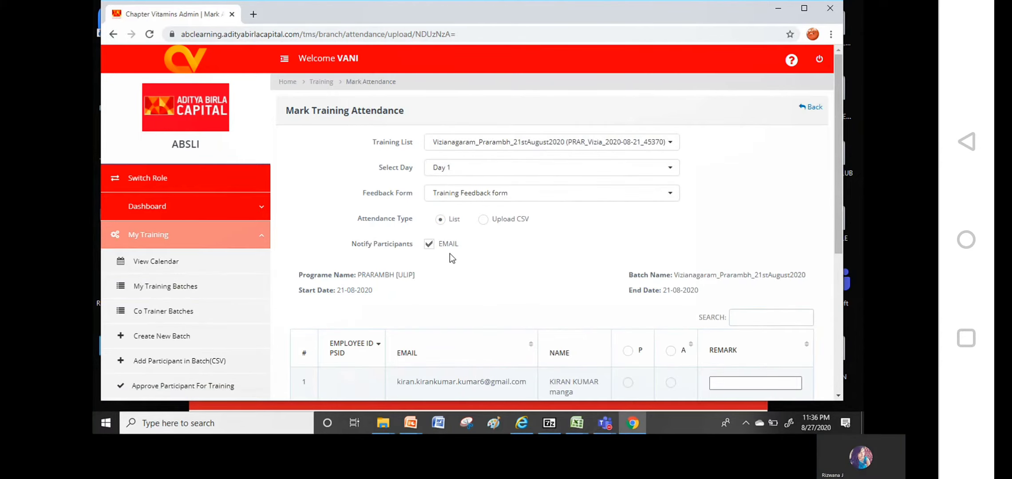
With email notifications off, mark all five participants present for Day 1 and save the attendance
click(446, 247)
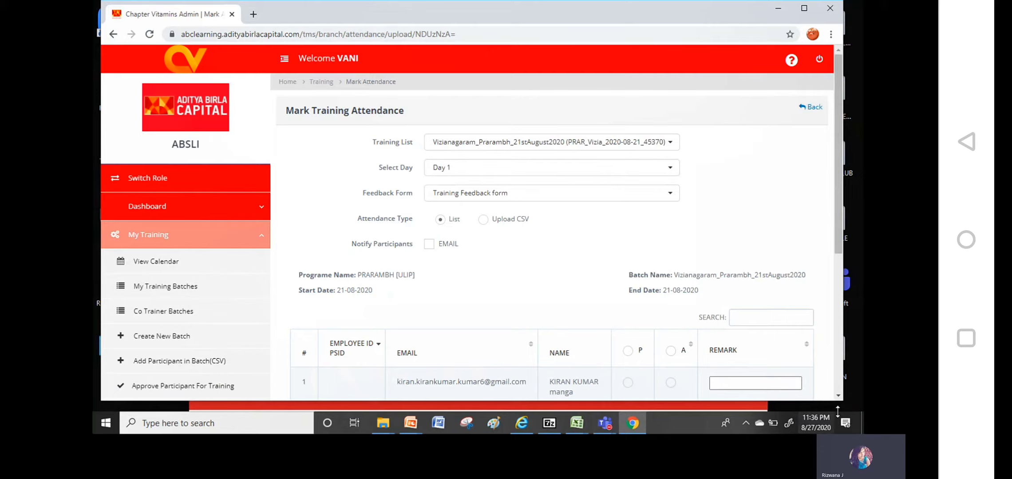
click(838, 396)
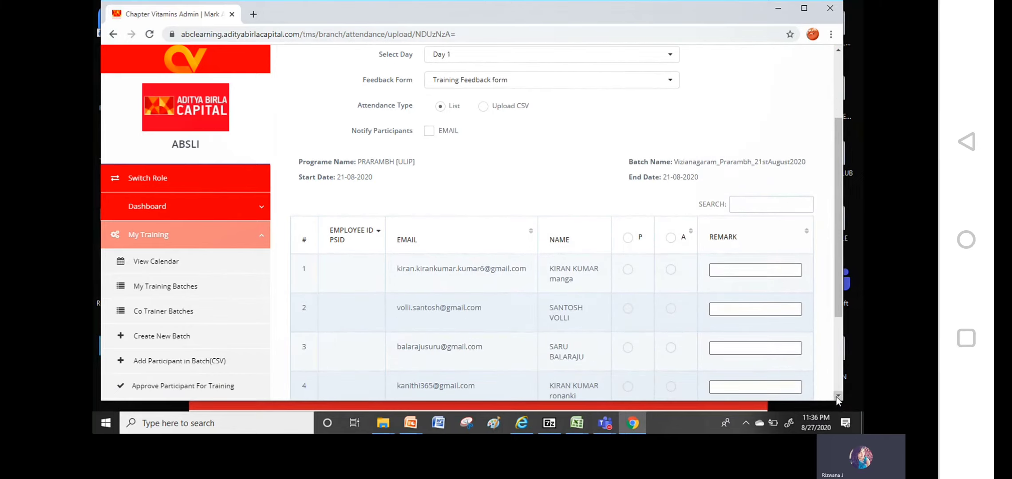
click(627, 237)
scroll(839, 385, down, 3)
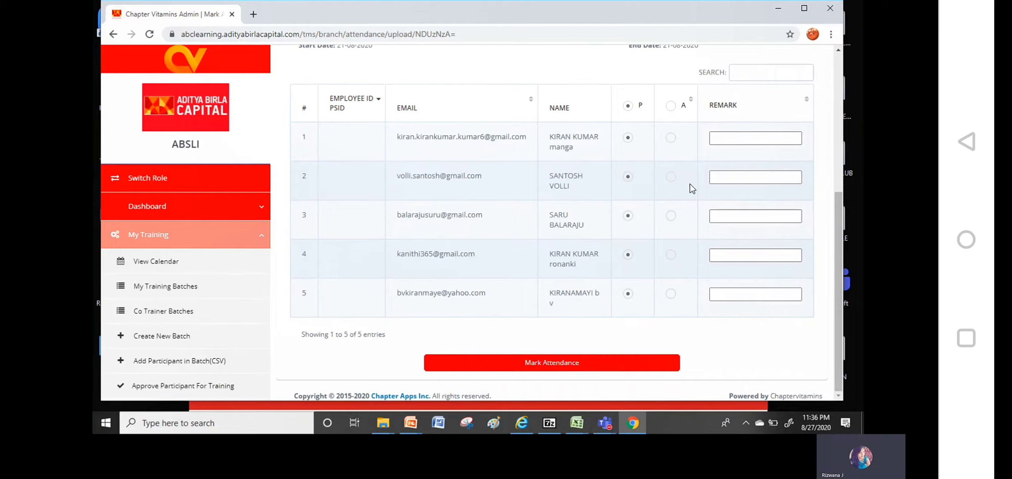
click(567, 361)
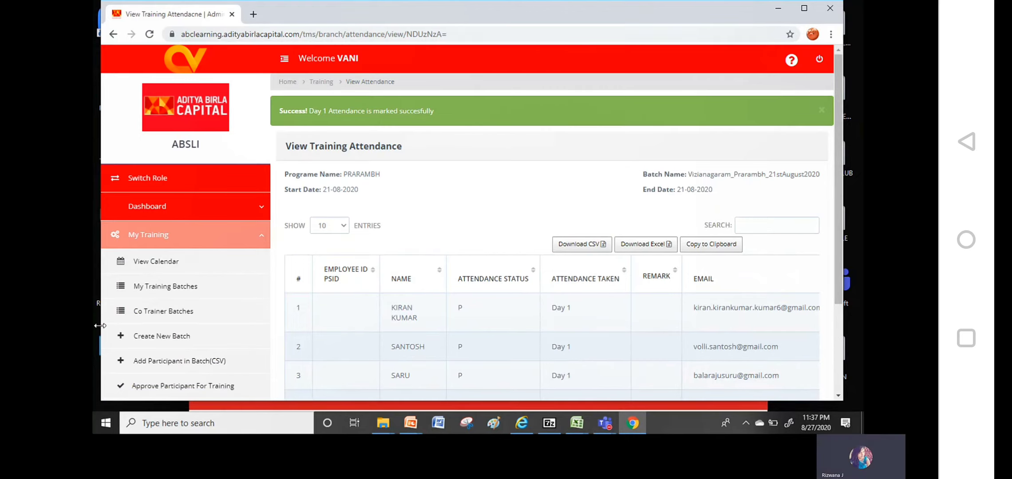
Return to My Training Batches and scroll to the Vizianagaram_Prarambh_21stAugust2020 batch's action buttons
click(194, 288)
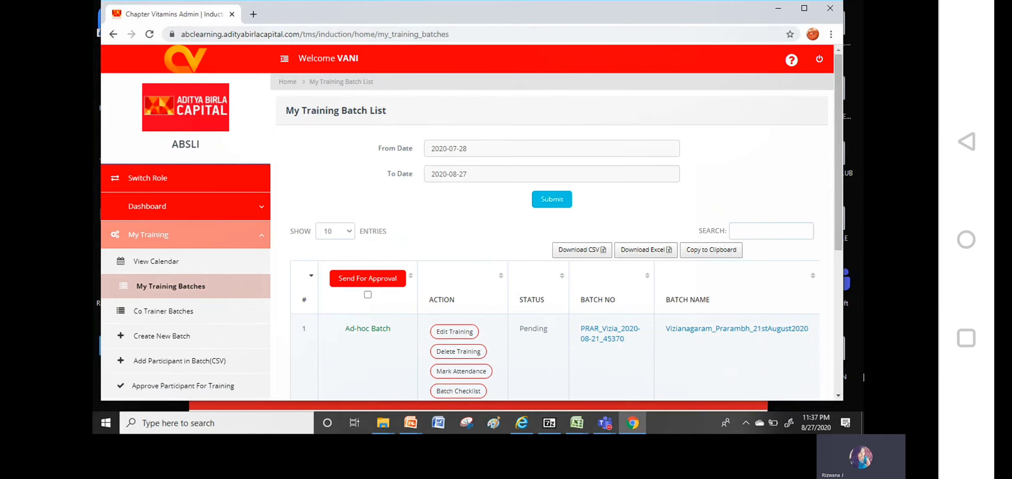
click(838, 396)
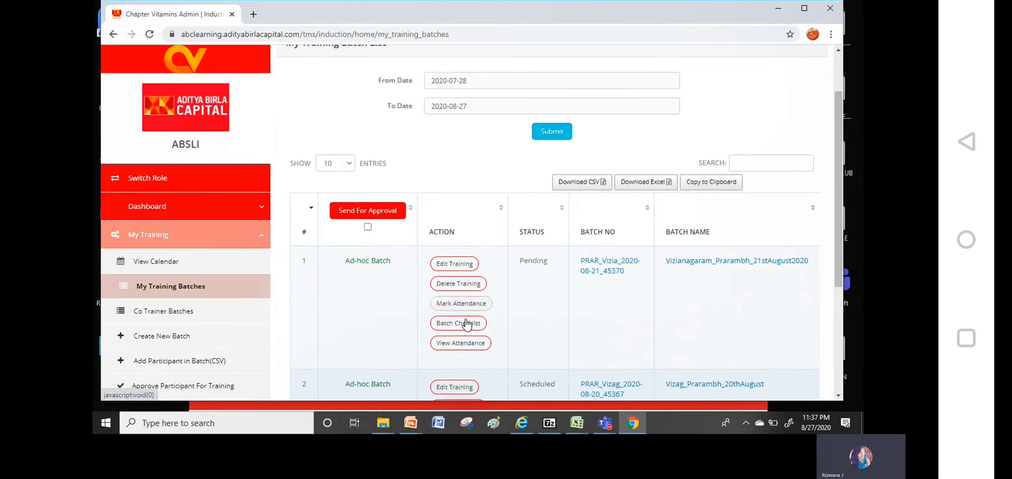
Review and close the batch checklist, then reload My Training Batches so the batch shows Completed
click(465, 324)
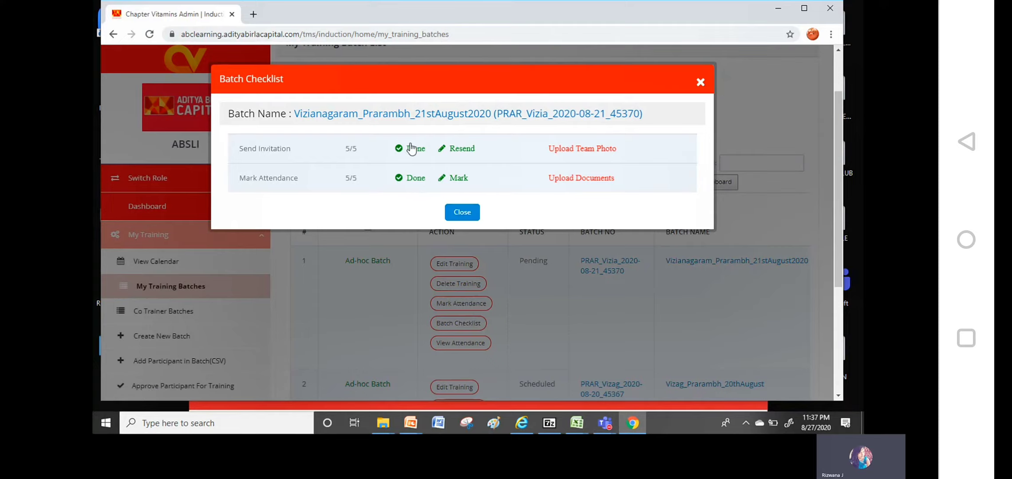
click(463, 215)
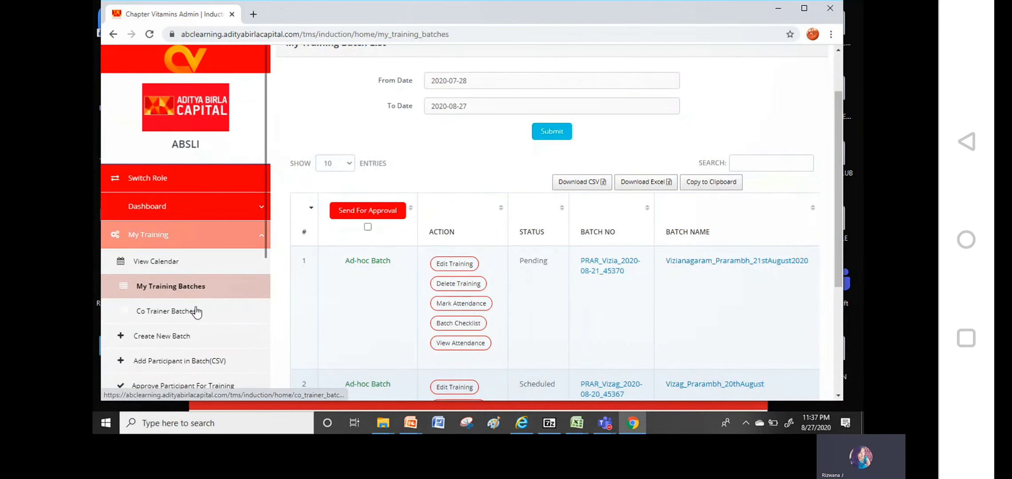
click(203, 290)
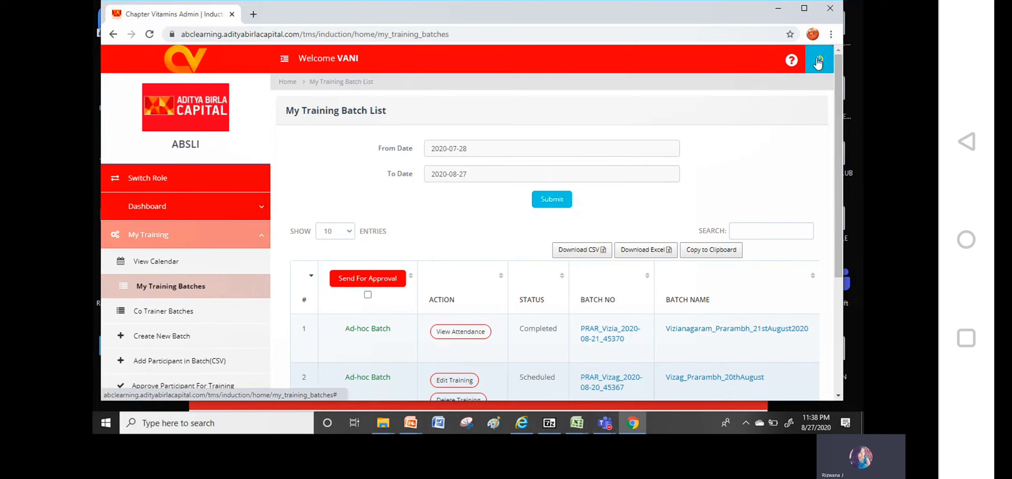
click(607, 424)
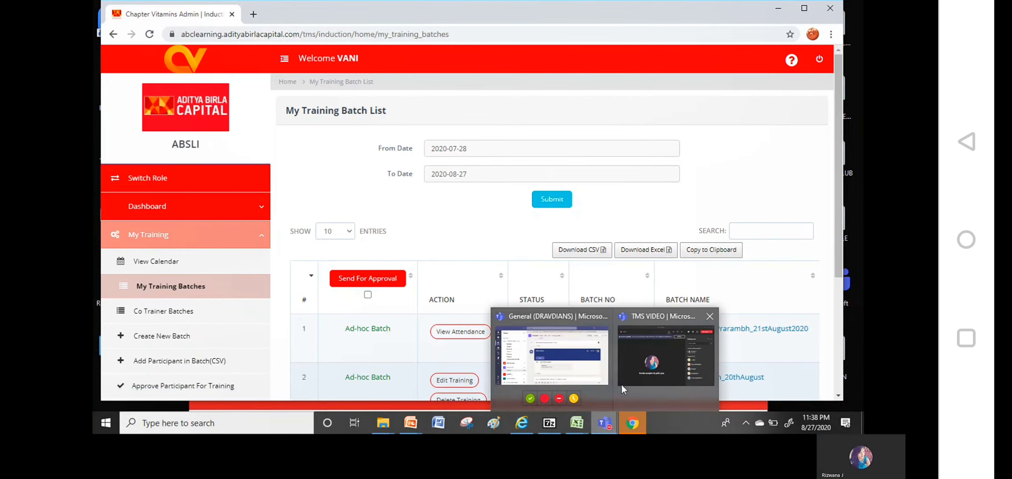
Bring the TMS VIDEO Teams meeting window in front of the browser, showing its participants list
click(657, 350)
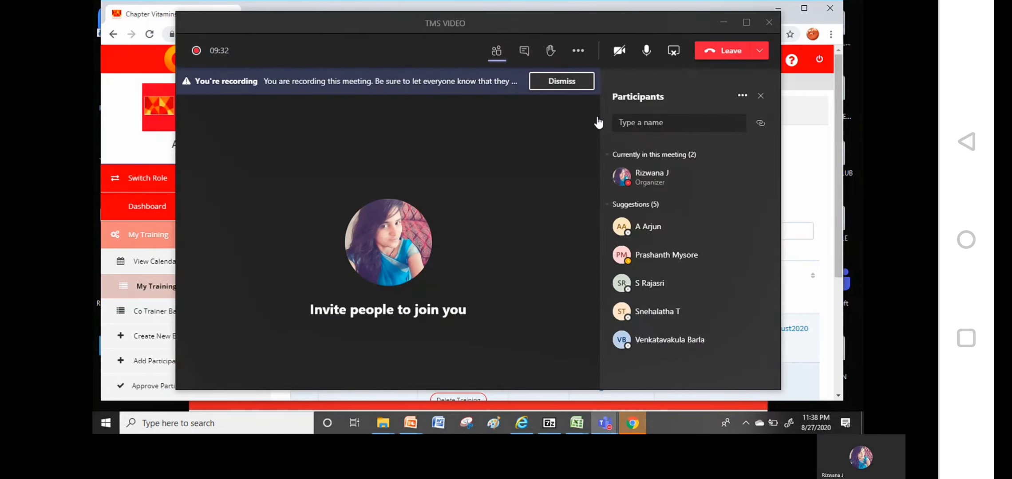
click(816, 248)
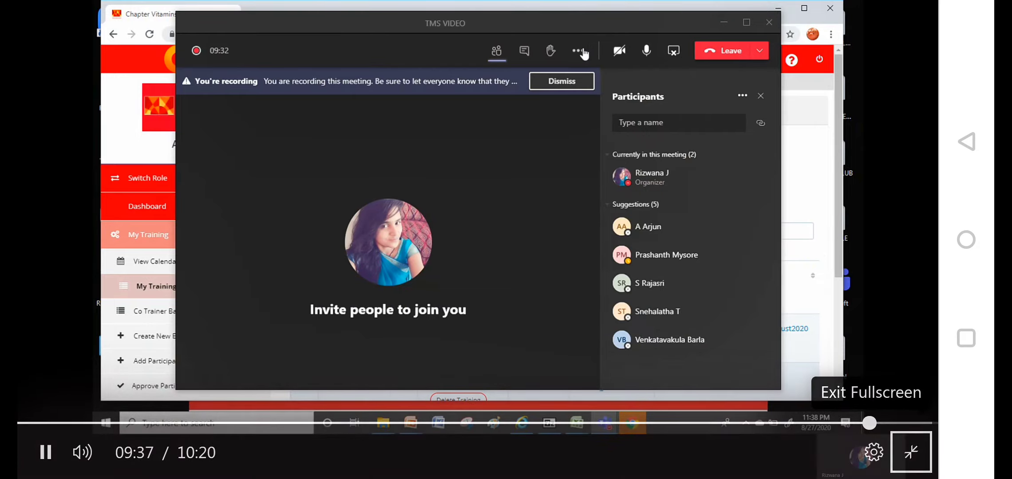
click(904, 275)
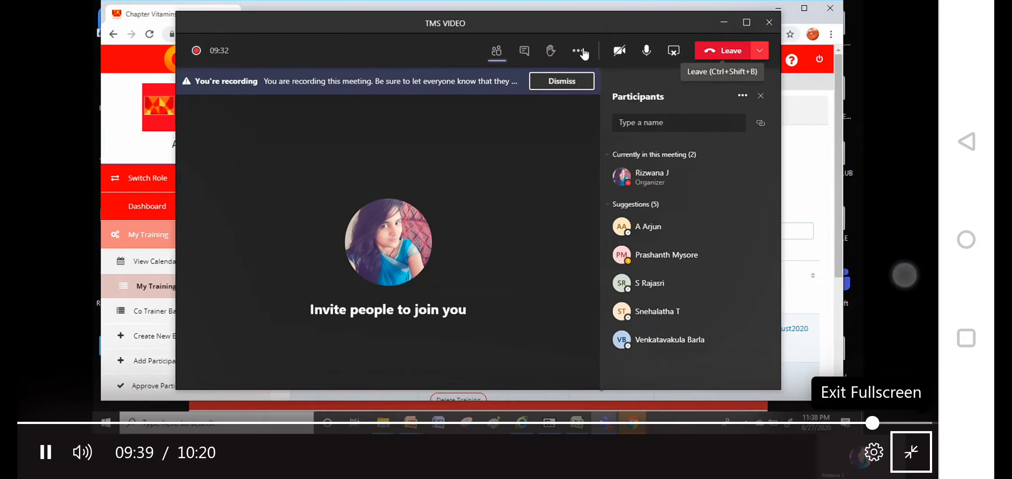
click(909, 444)
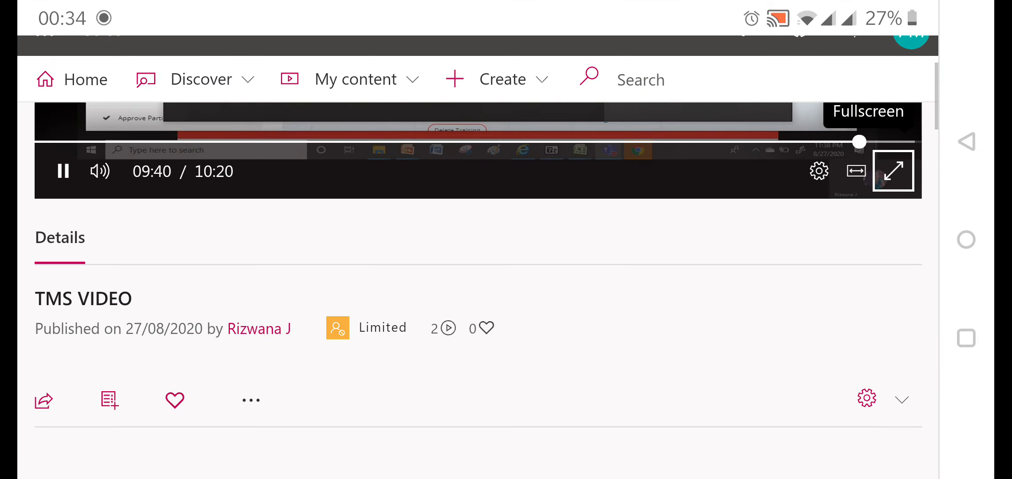